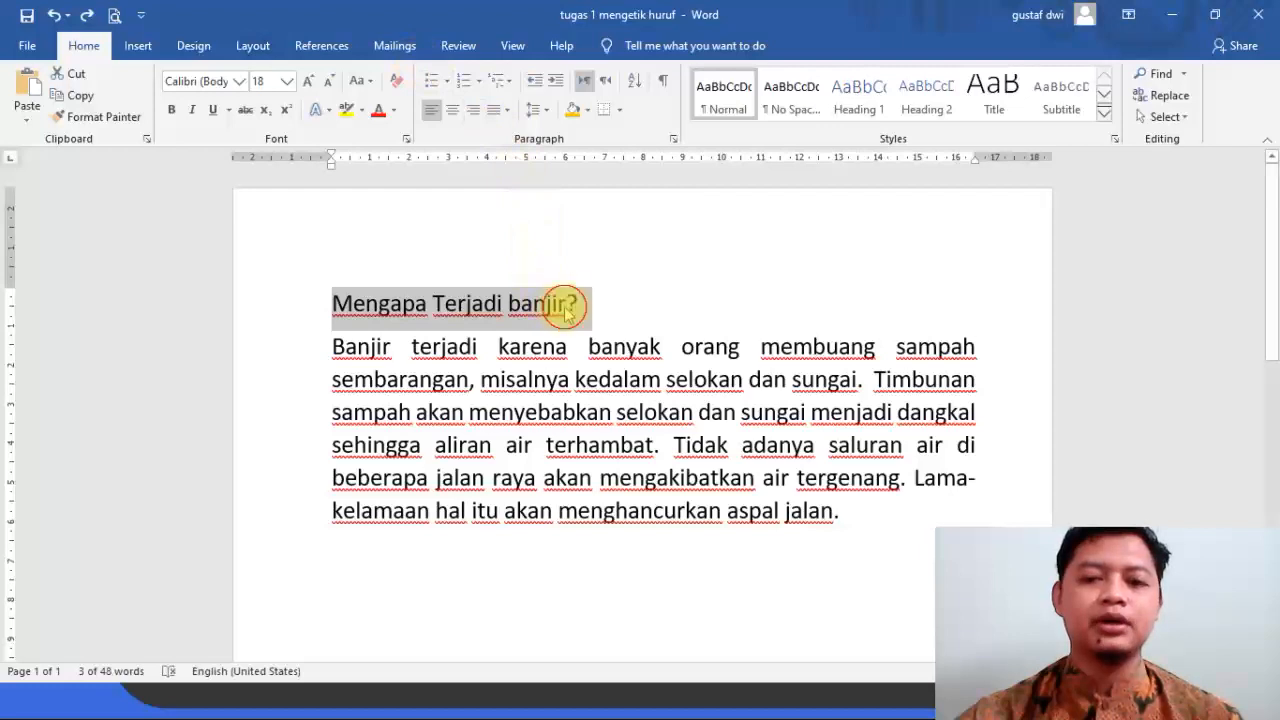
Make the title "Mengapa Terjadi banjir?" bold, italic and underlined.
{"action": "left_click_drag", "start_coordinate": [589, 299], "coordinate": [331, 297]}
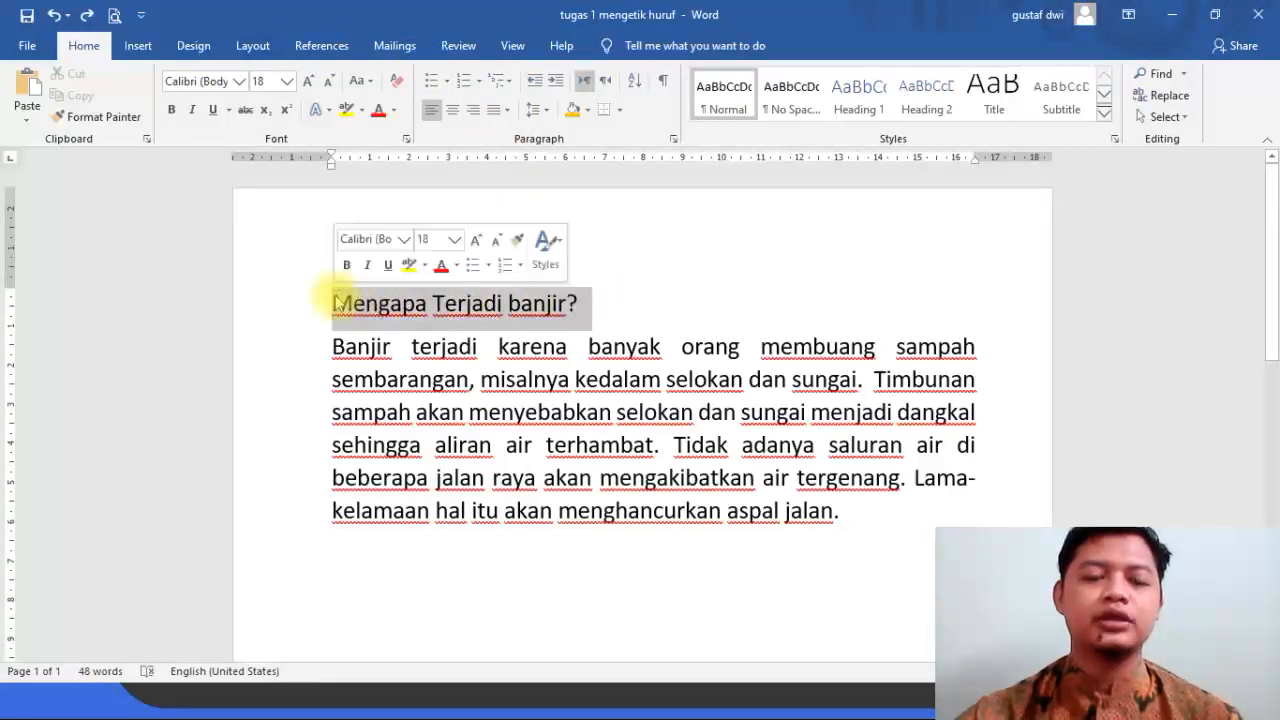
{"action": "left_click", "coordinate": [170, 114]}
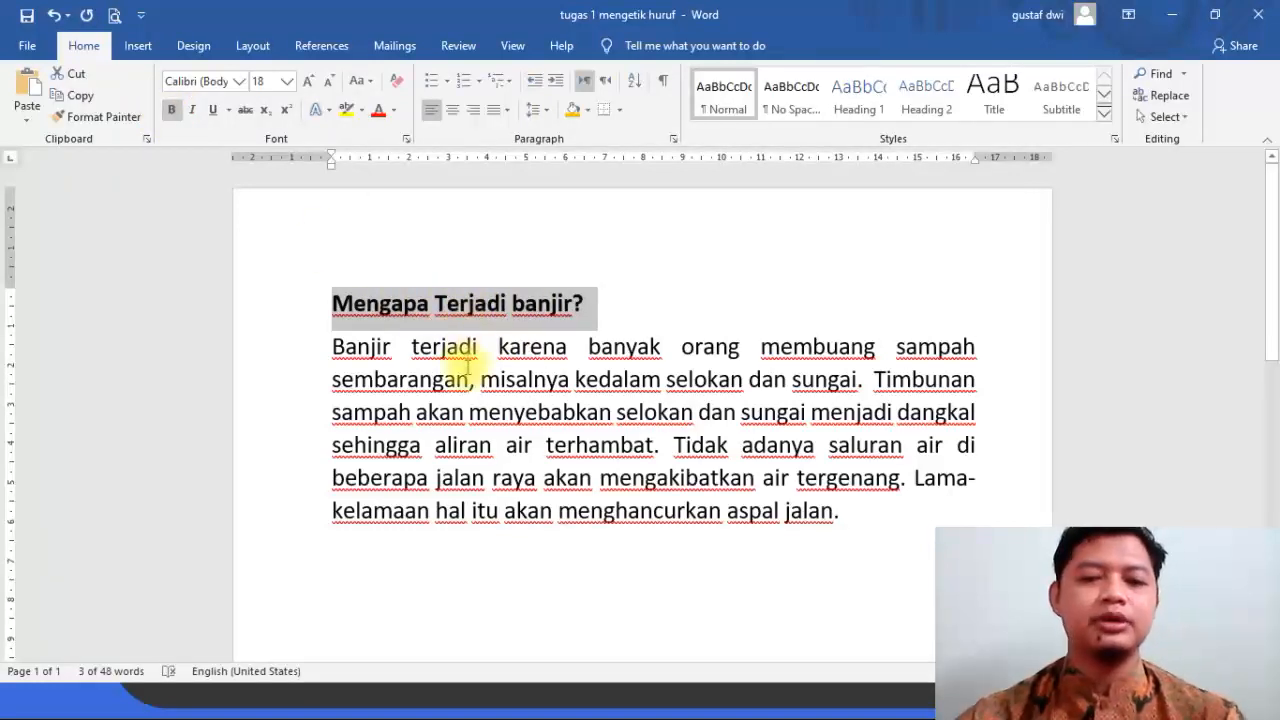
{"action": "scroll", "coordinate": [467, 367], "scroll_direction": "up", "scroll_amount": 1}
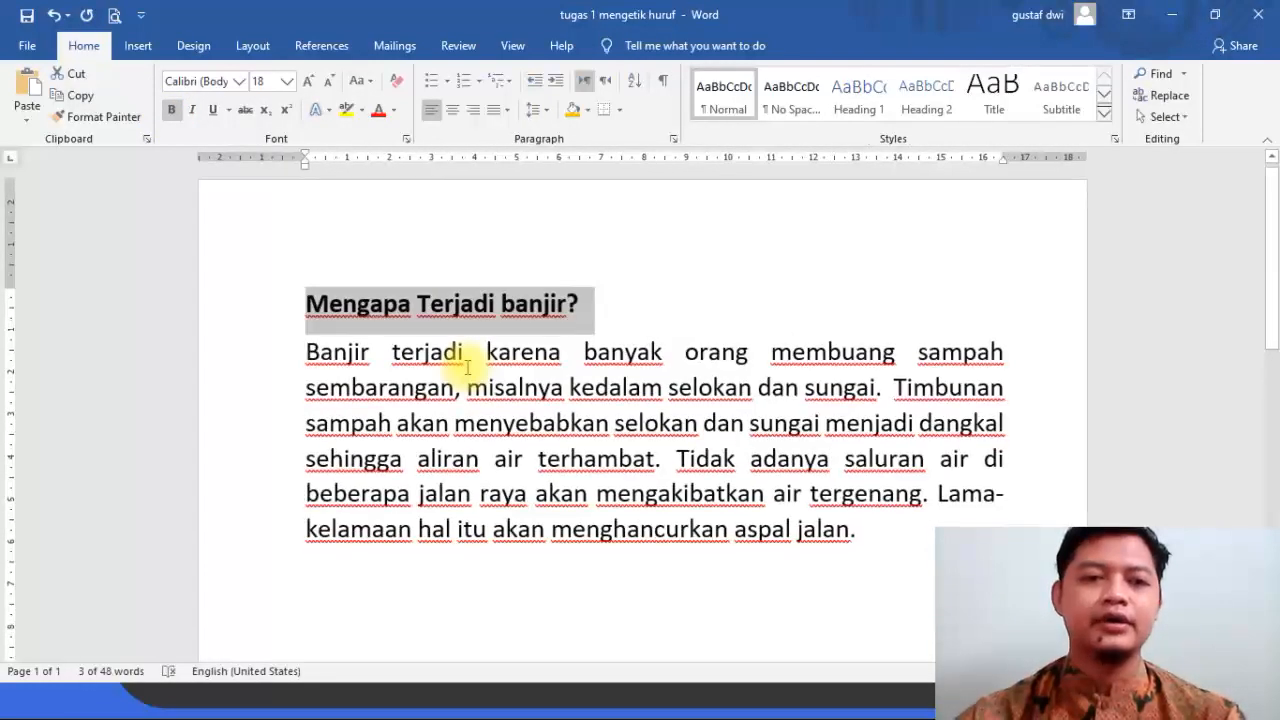
{"action": "left_click", "coordinate": [194, 113]}
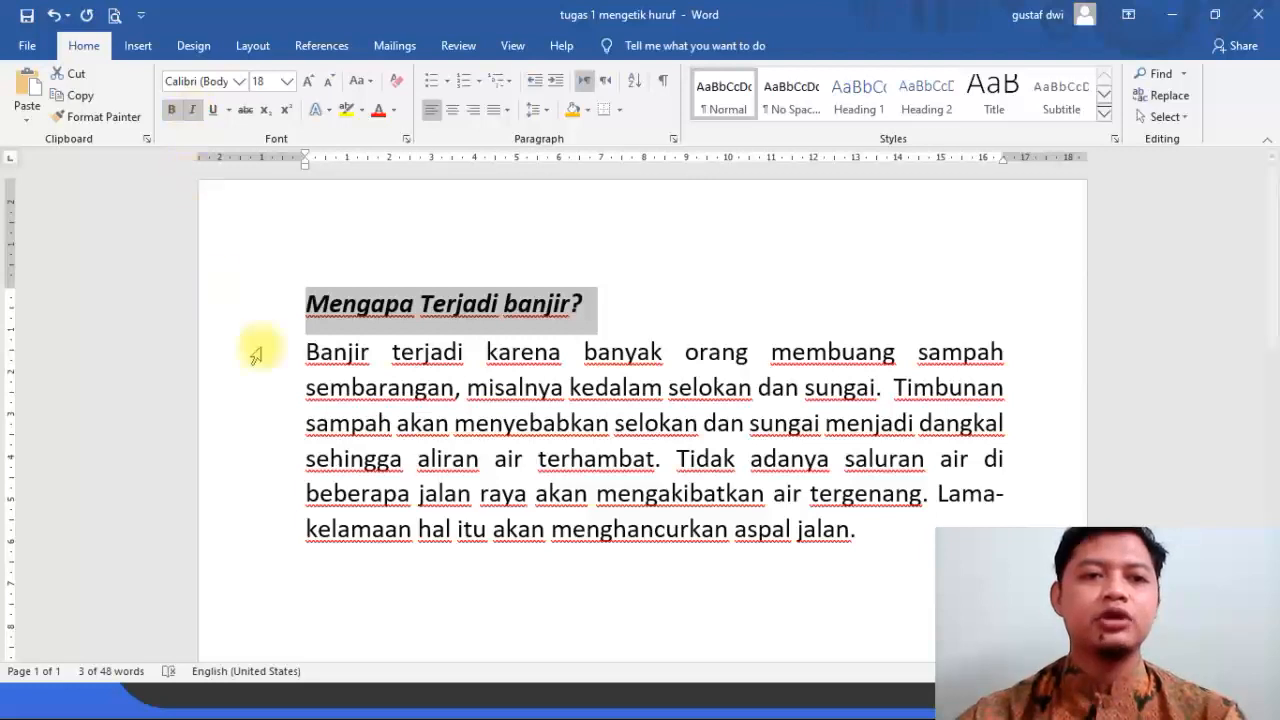
{"action": "left_click", "coordinate": [1256, 468]}
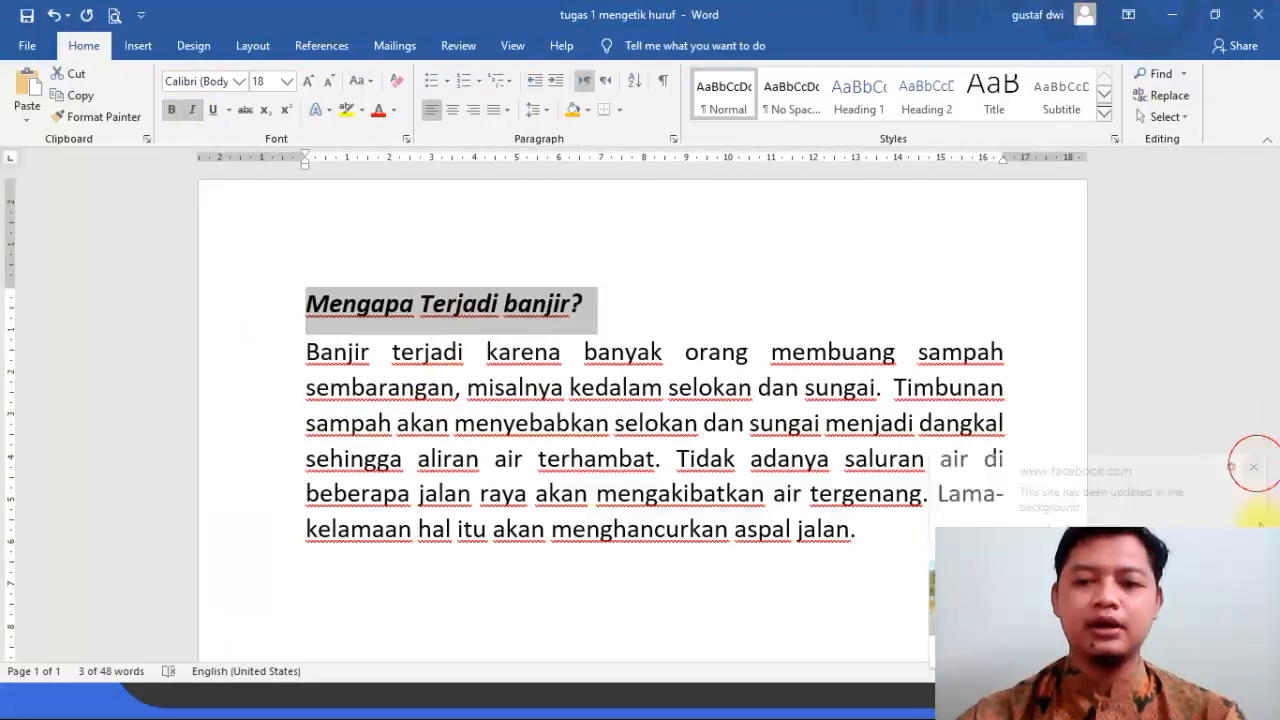
{"action": "left_click", "coordinate": [213, 110]}
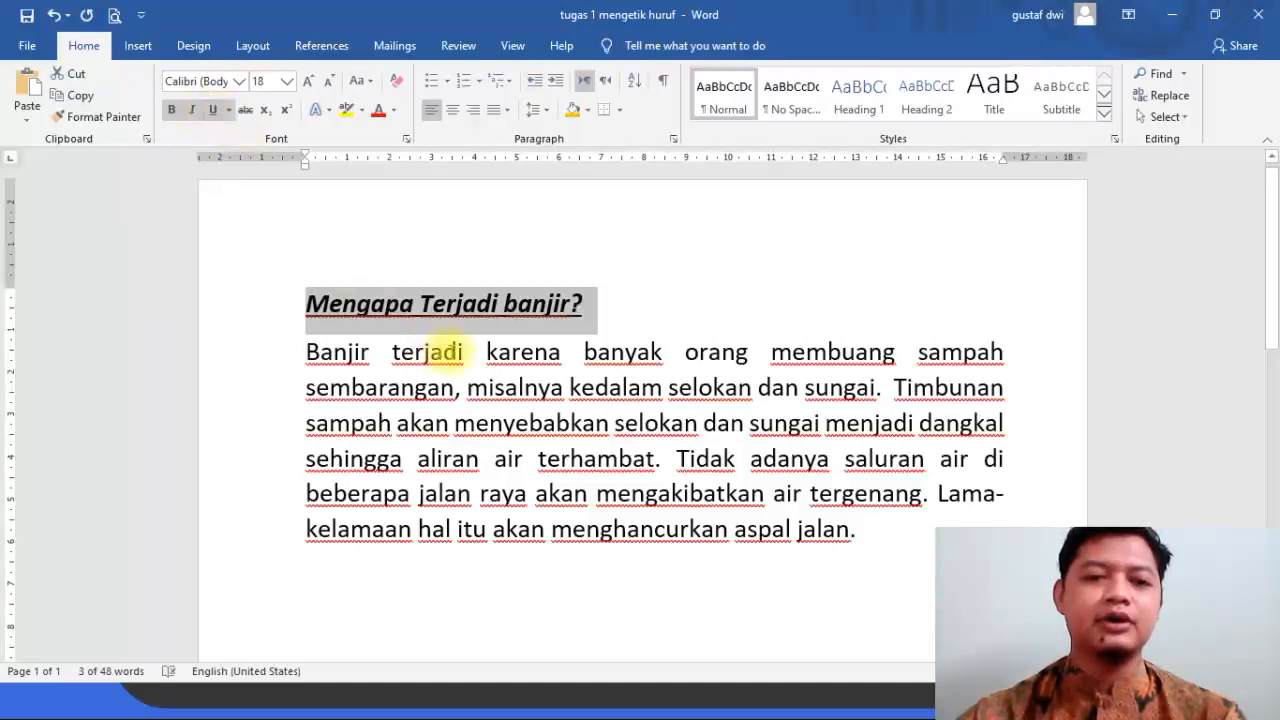
Colour the paragraph's first sentence, from "Banjir terjadi" to "sungai", red.
{"action": "left_click", "coordinate": [460, 352]}
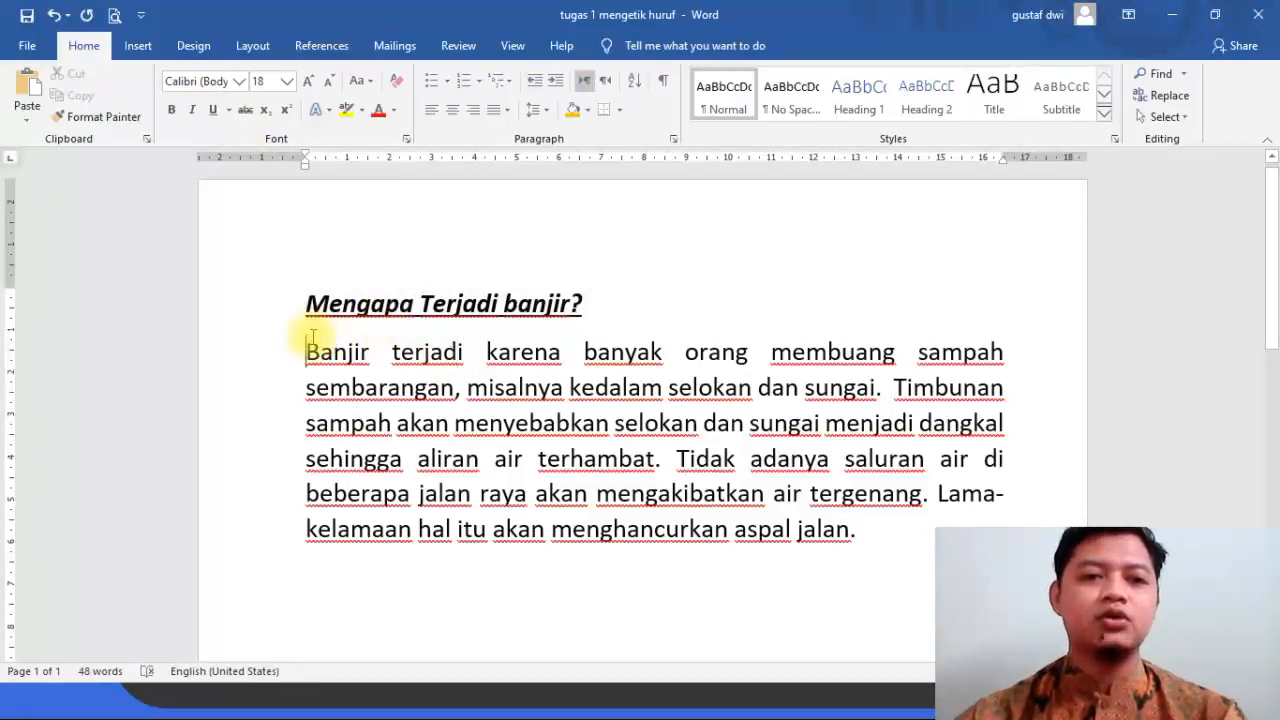
{"action": "left_click_drag", "start_coordinate": [307, 352], "coordinate": [866, 387]}
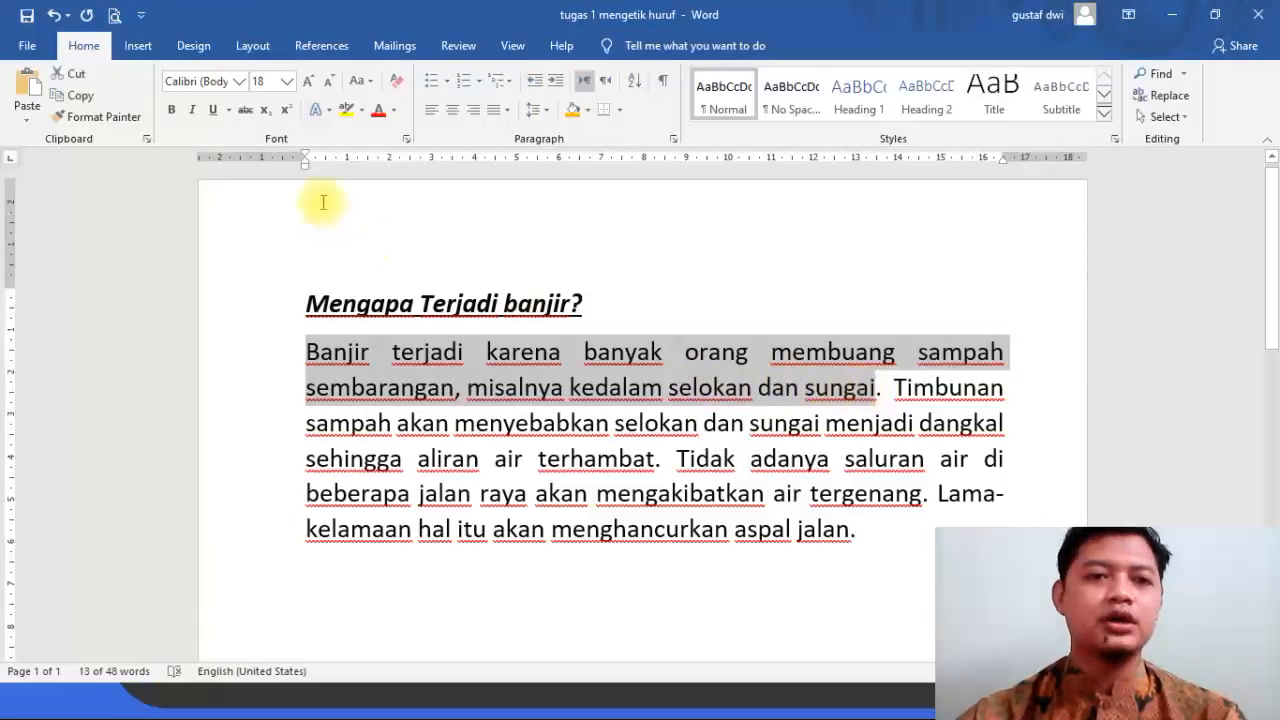
{"action": "left_click", "coordinate": [379, 112]}
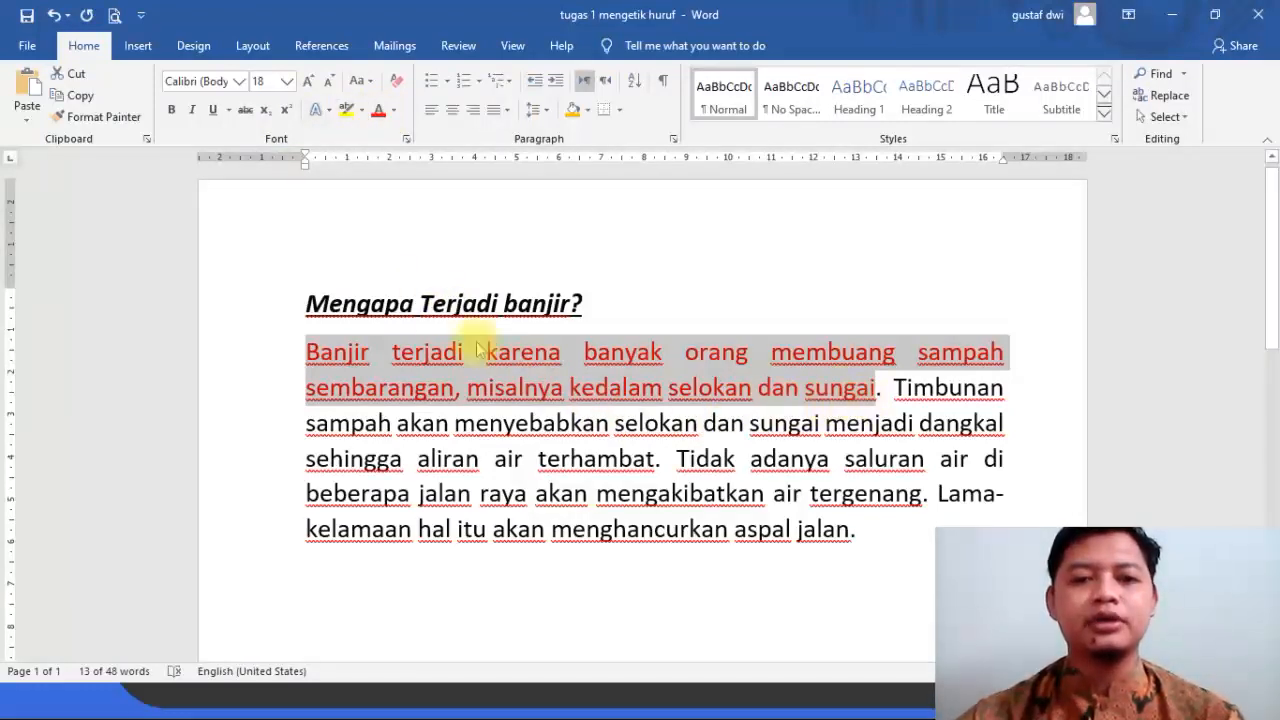
{"action": "left_click_drag", "start_coordinate": [598, 303], "coordinate": [243, 294]}
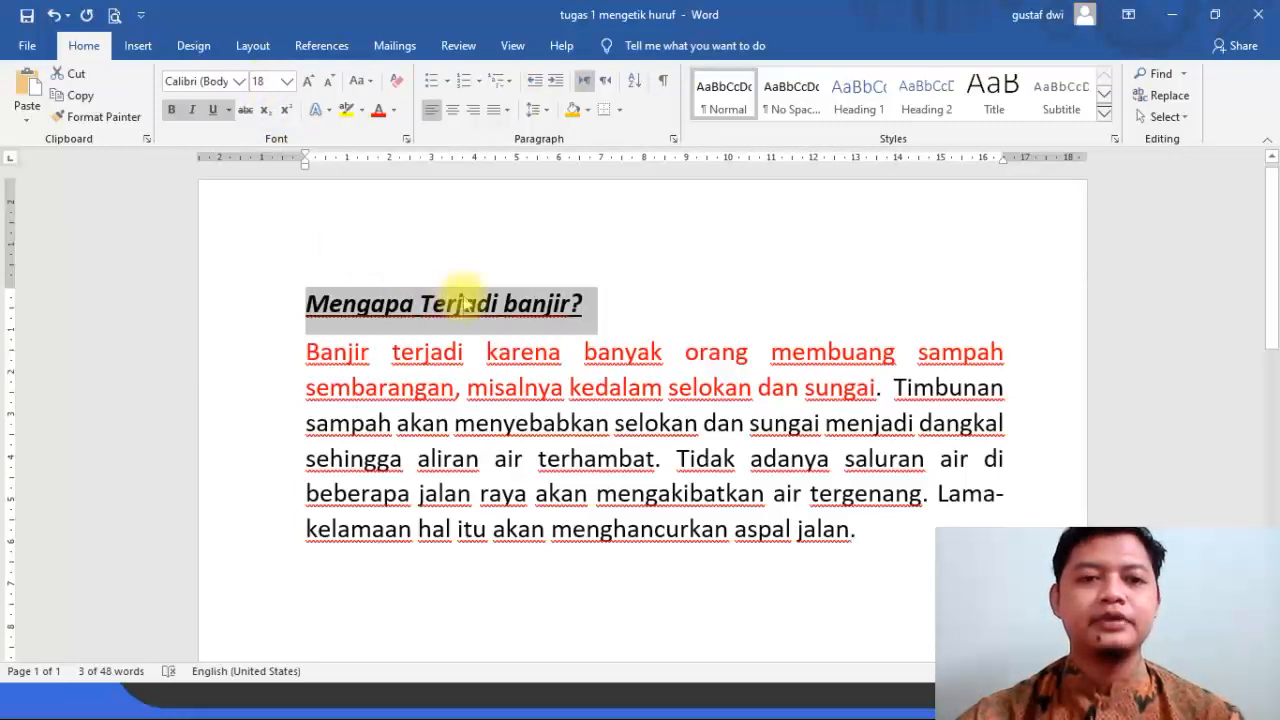
{"action": "left_click_drag", "start_coordinate": [310, 352], "coordinate": [878, 389]}
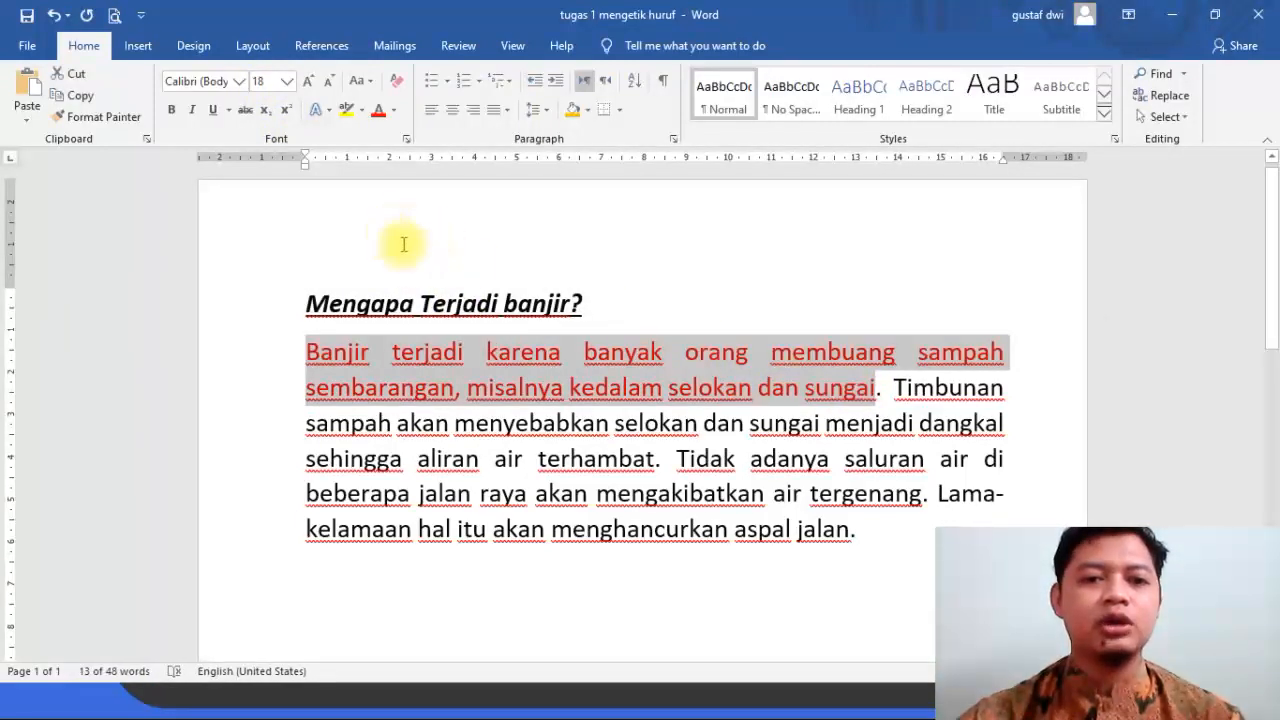
{"action": "left_click", "coordinate": [501, 353]}
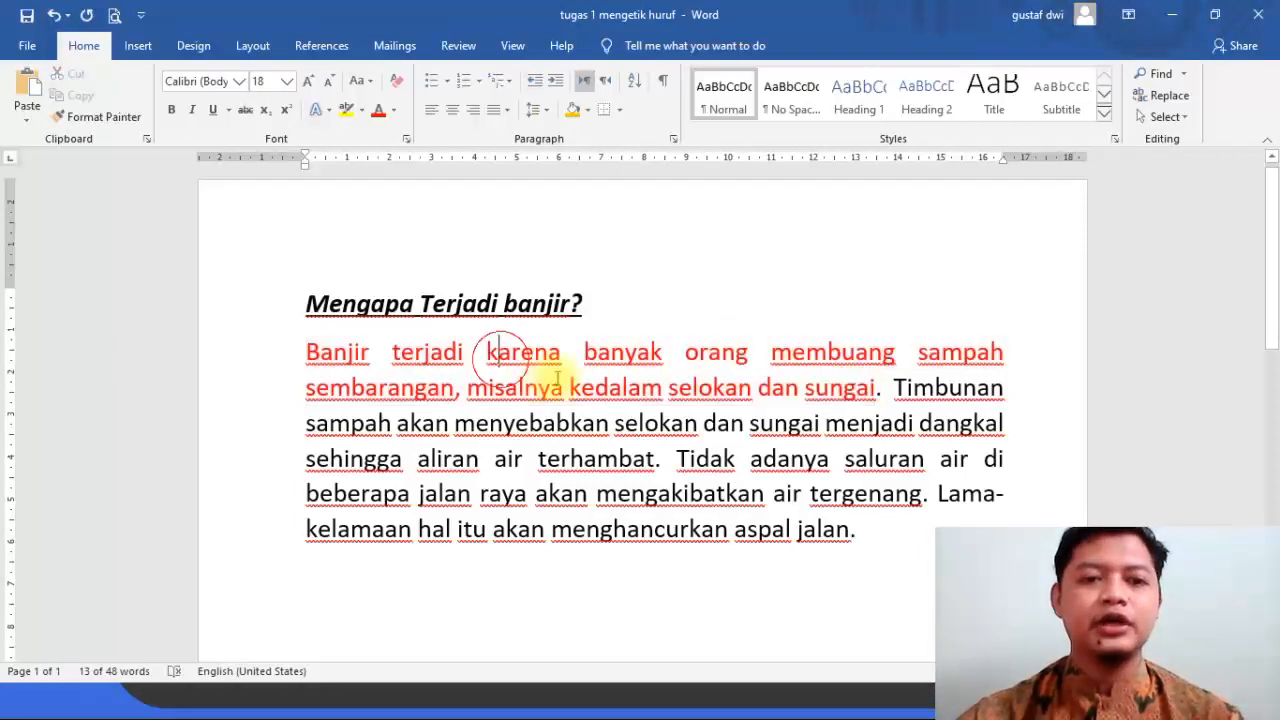
Set the font size of the whole paragraph below the title to 12.
{"action": "left_click_drag", "start_coordinate": [877, 535], "coordinate": [322, 354]}
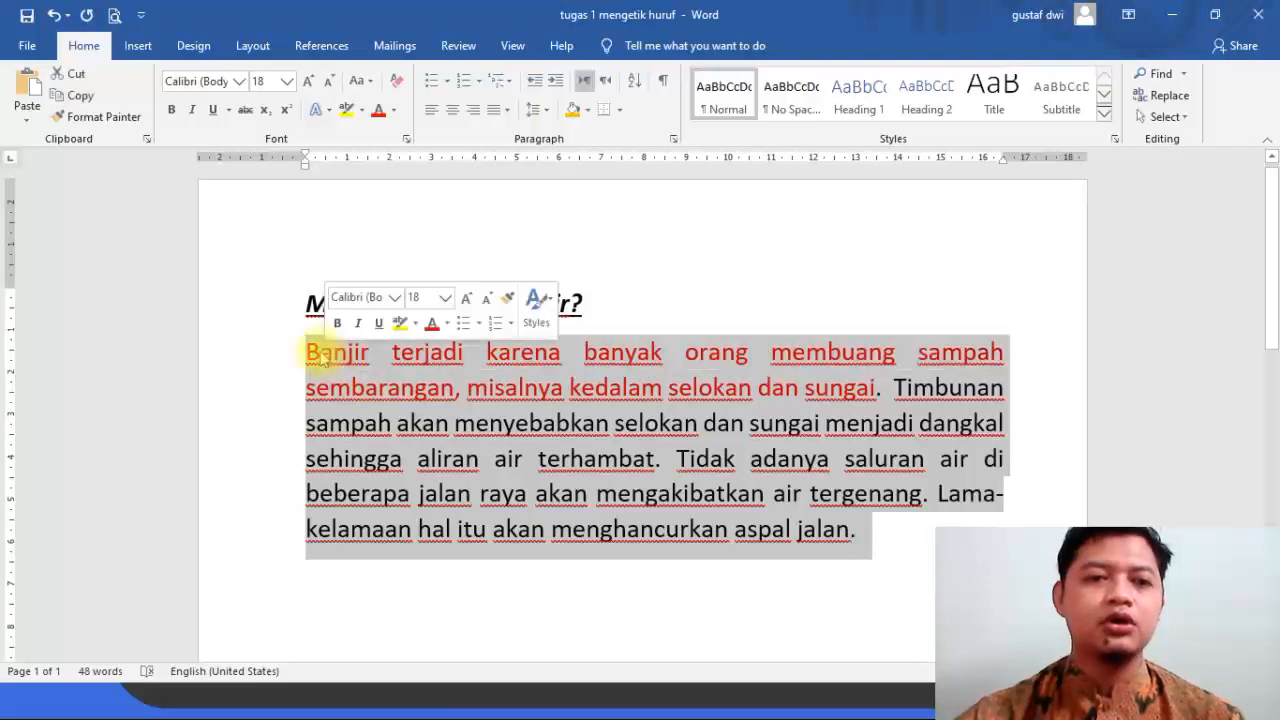
{"action": "left_click", "coordinate": [287, 81]}
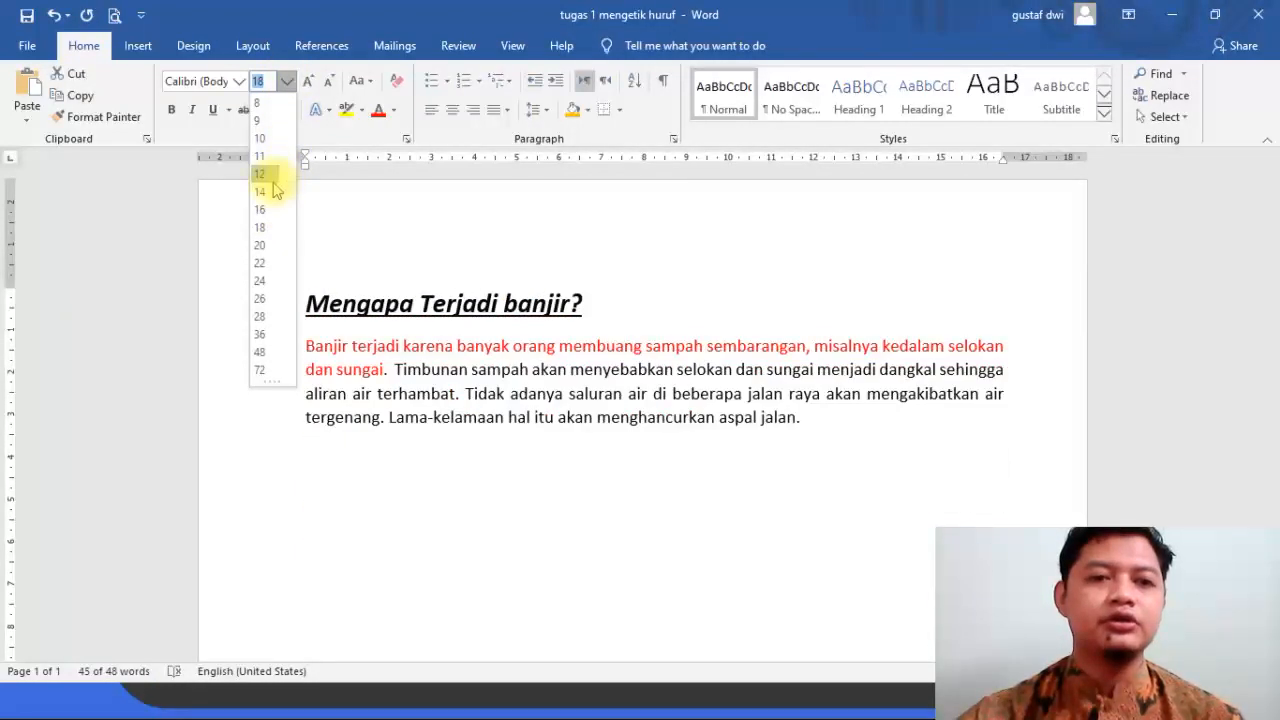
{"action": "left_click", "coordinate": [274, 180]}
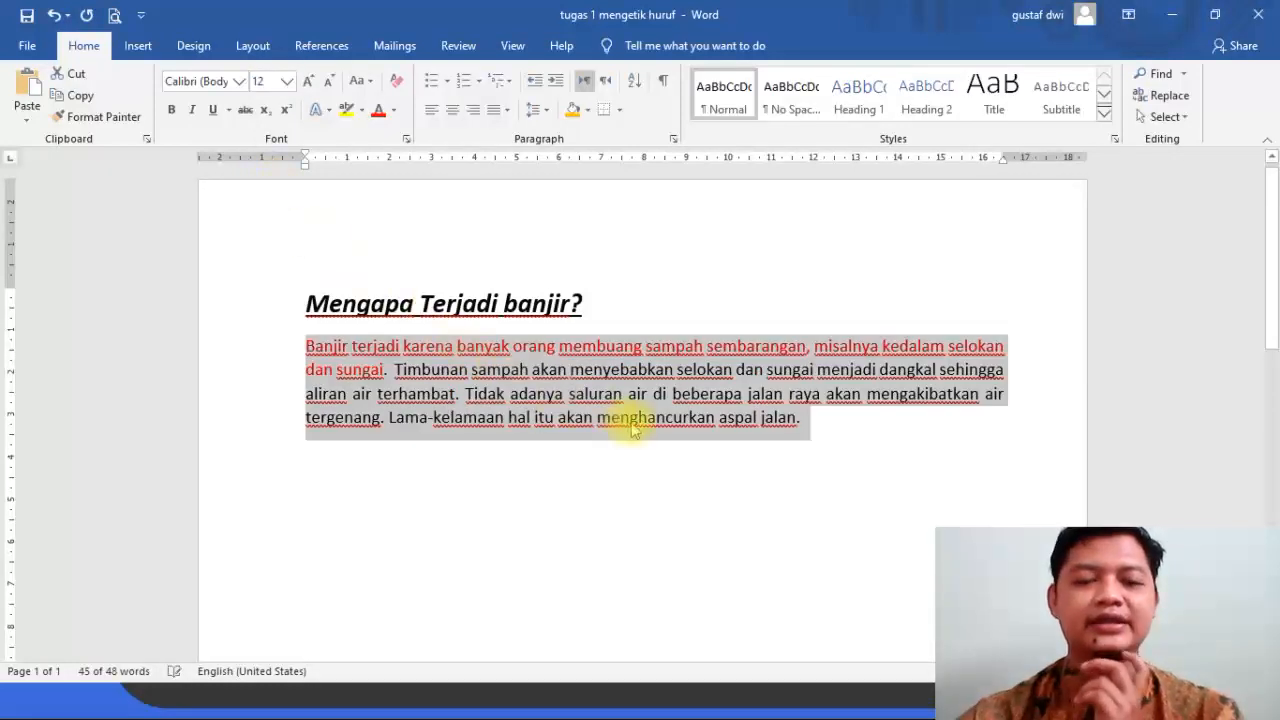
{"action": "left_click", "coordinate": [635, 419]}
{"action": "scroll", "coordinate": [628, 405], "scroll_direction": "up", "scroll_amount": 2}
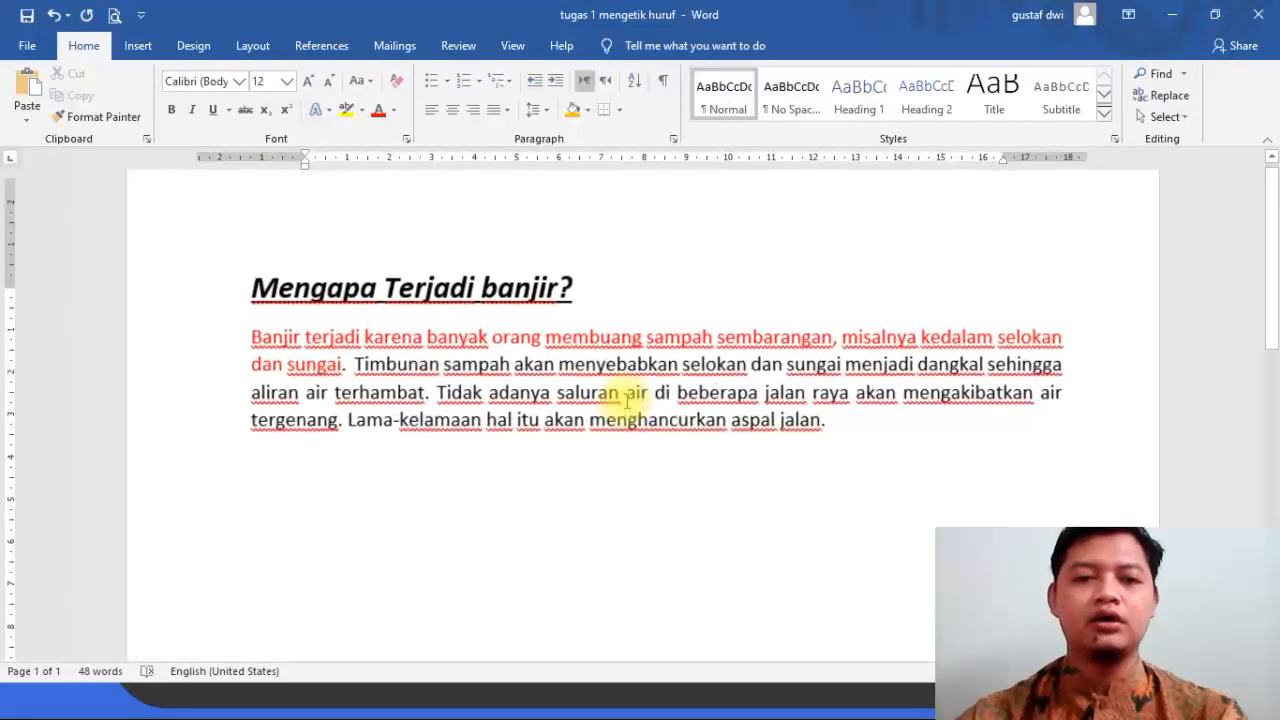
{"action": "scroll", "coordinate": [519, 367], "scroll_direction": "up", "scroll_amount": 1}
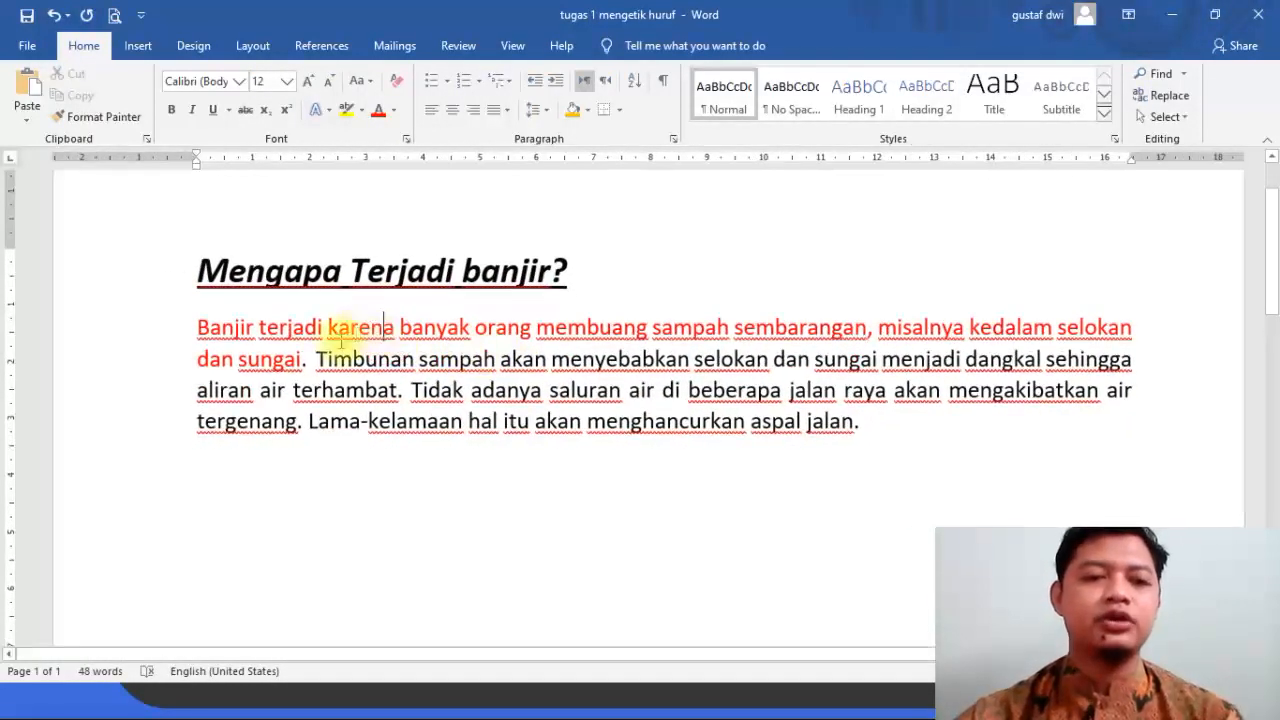
{"action": "left_click_drag", "start_coordinate": [301, 361], "coordinate": [199, 328]}
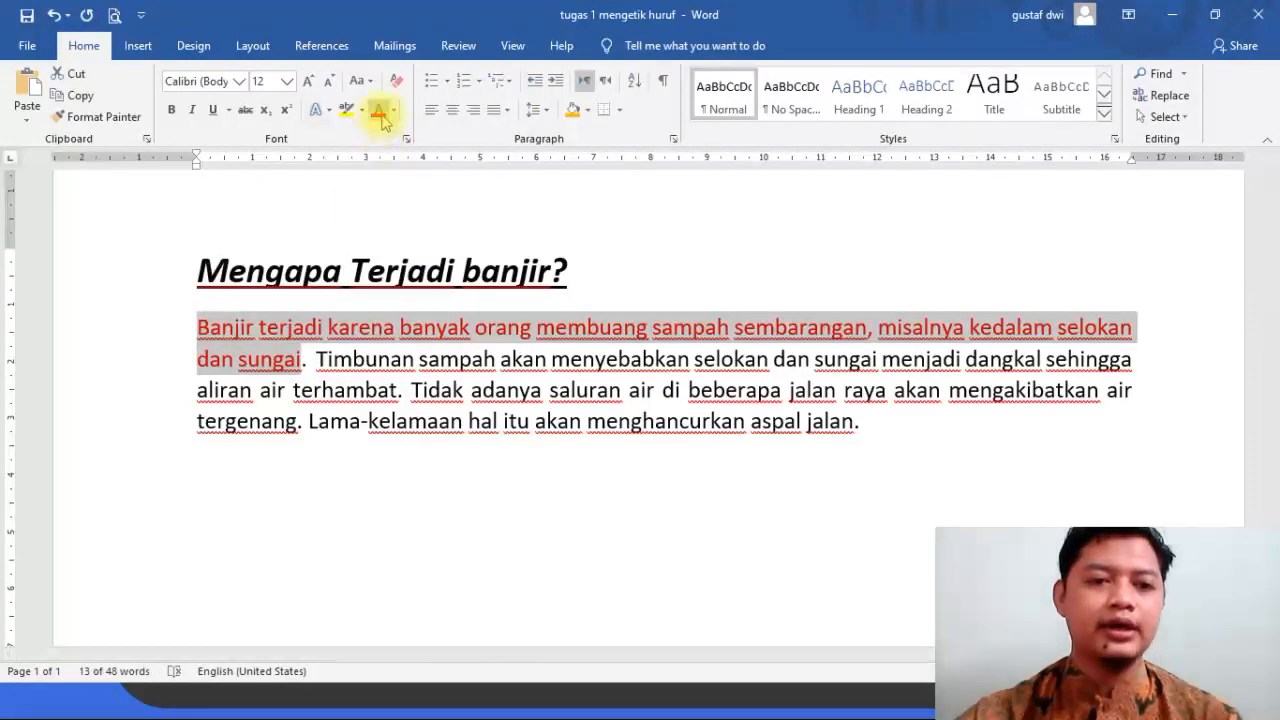
{"action": "left_click", "coordinate": [350, 328]}
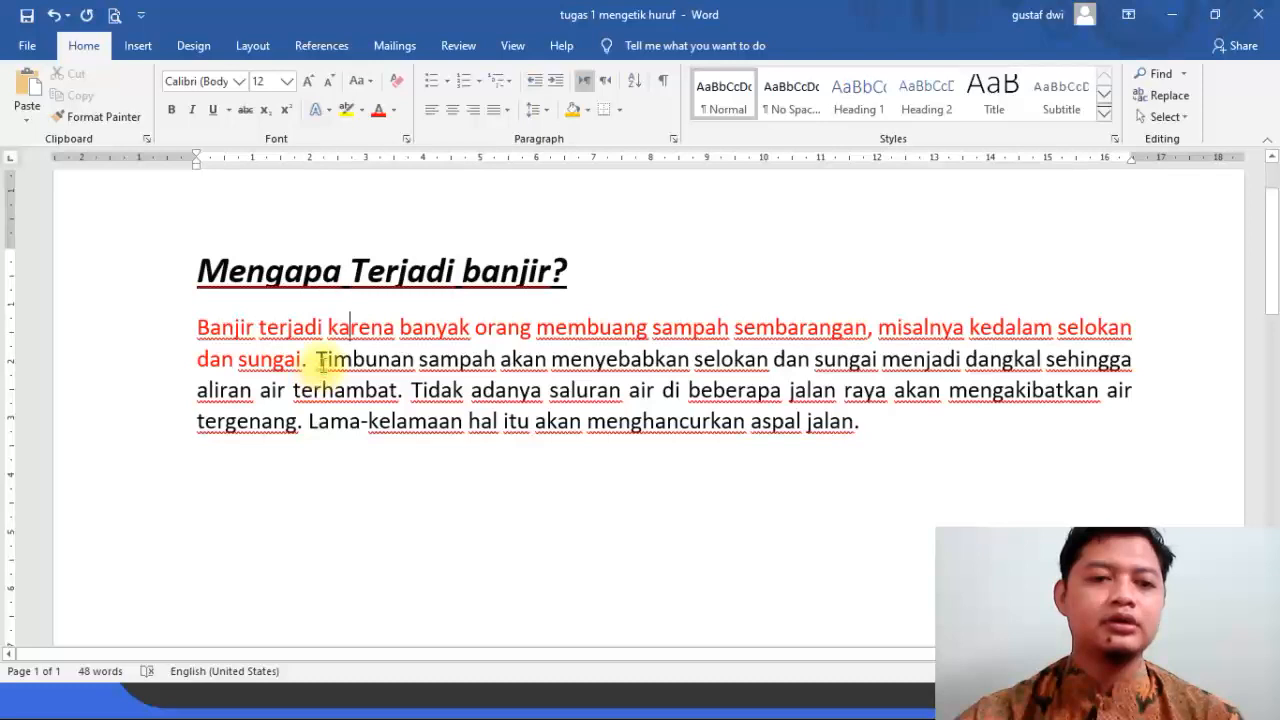
{"action": "left_click_drag", "start_coordinate": [859, 425], "coordinate": [200, 330]}
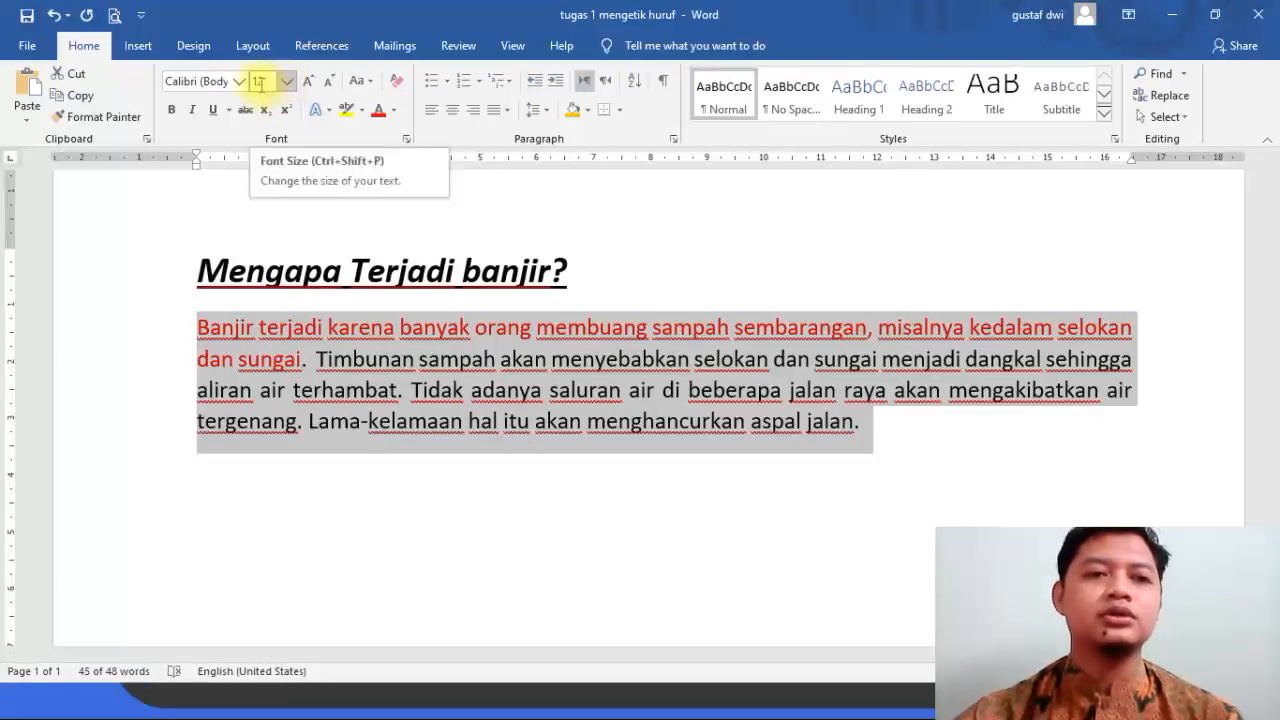
{"action": "left_click", "coordinate": [656, 358]}
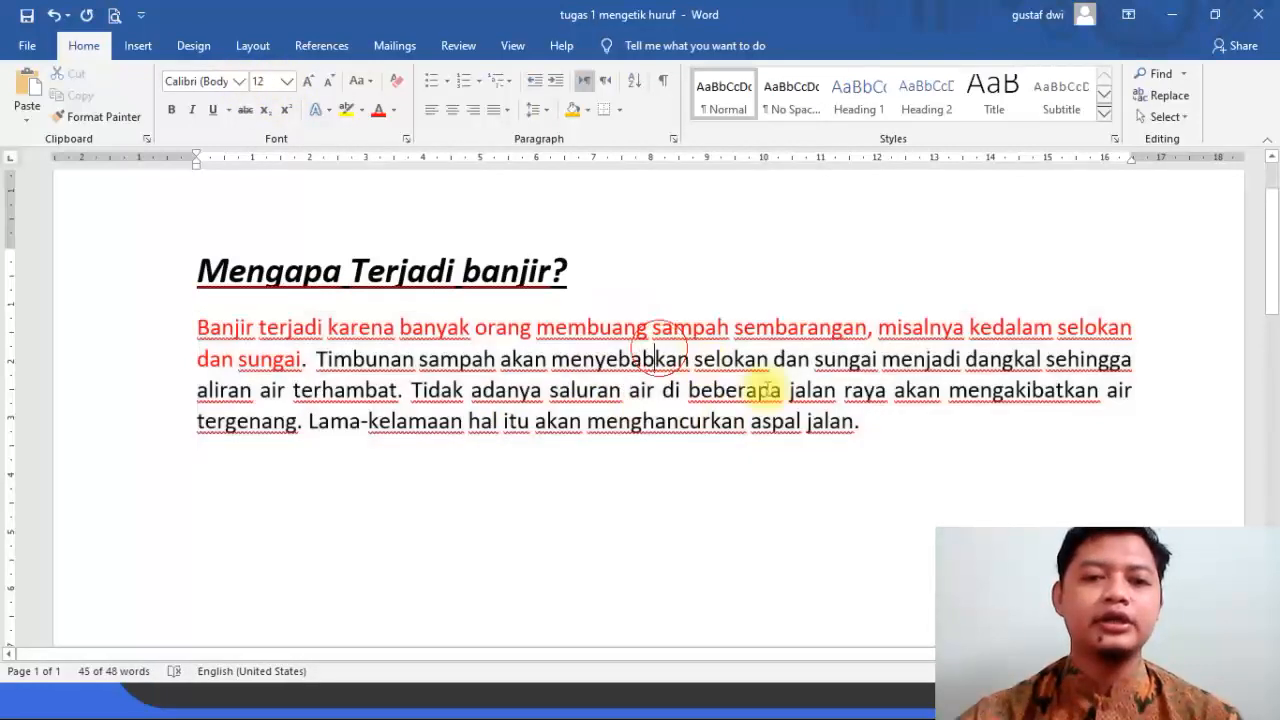
Change the font of the whole paragraph below the title to Monotype Corsiva.
{"action": "left_click_drag", "start_coordinate": [863, 425], "coordinate": [198, 328]}
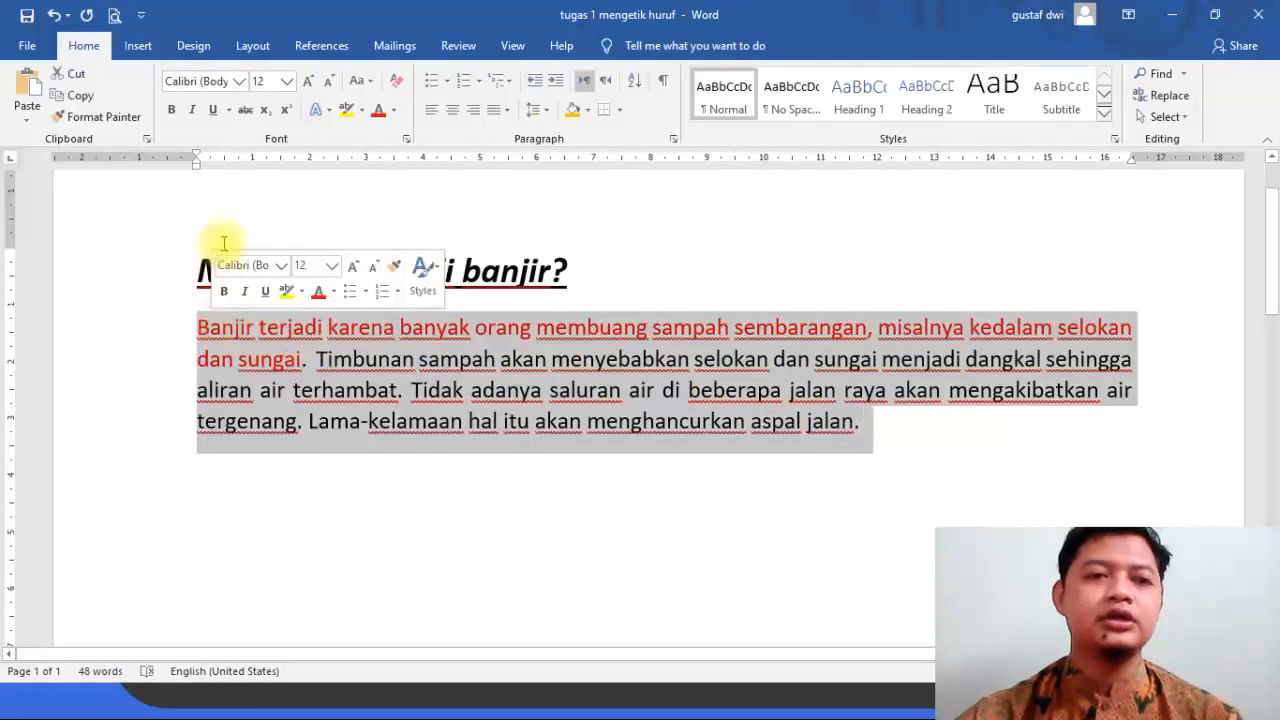
{"action": "left_click", "coordinate": [239, 81]}
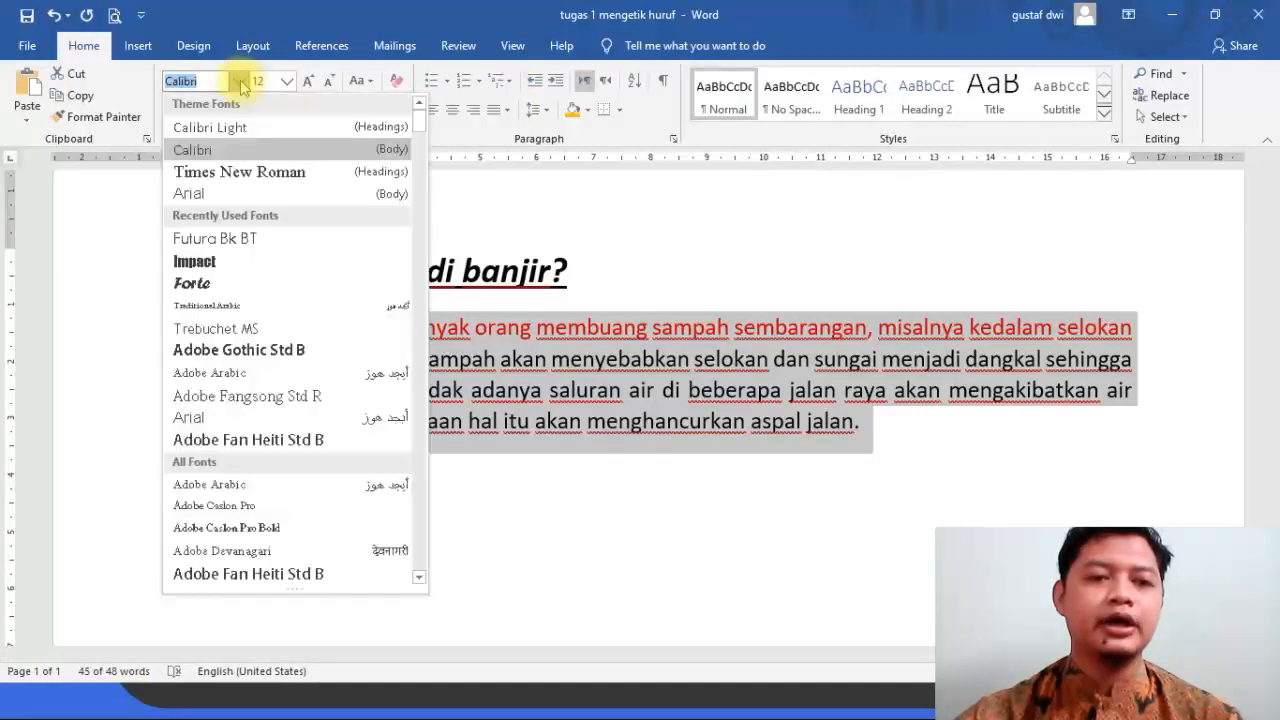
{"action": "scroll", "coordinate": [305, 375], "scroll_direction": "down", "scroll_amount": 5}
{"action": "scroll", "coordinate": [305, 375], "scroll_direction": "down", "scroll_amount": 10}
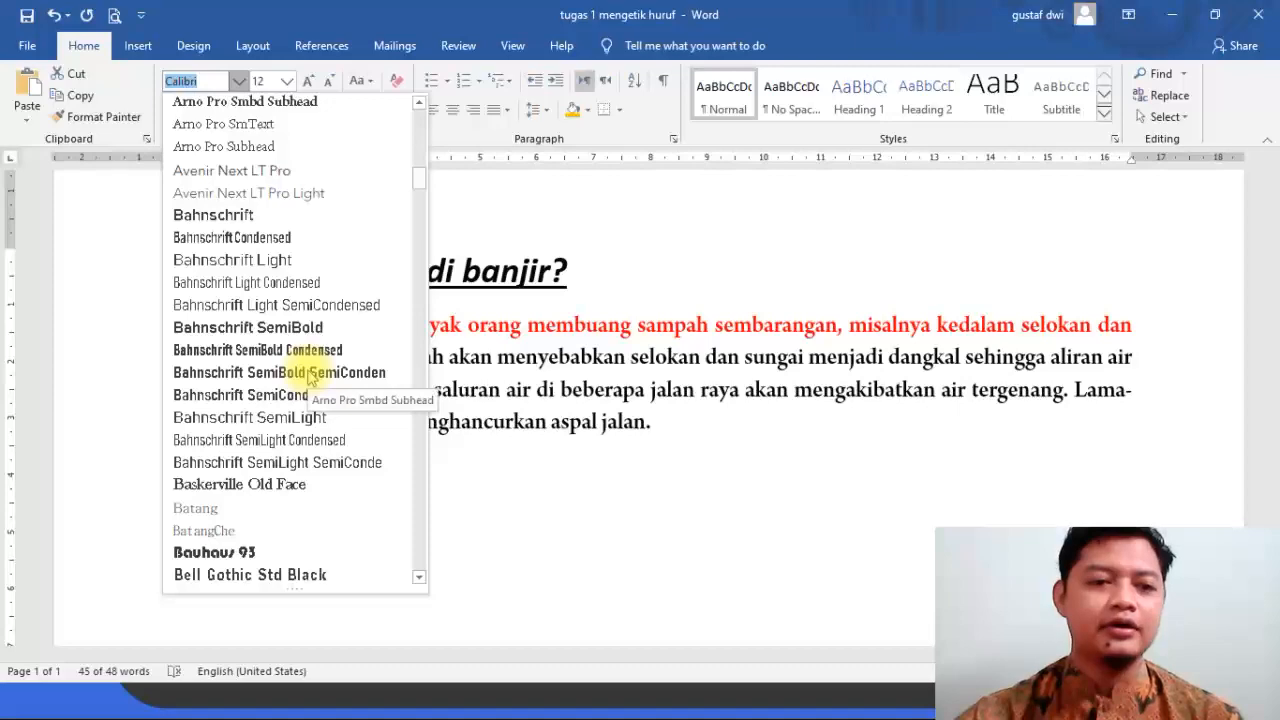
{"action": "scroll", "coordinate": [308, 377], "scroll_direction": "down", "scroll_amount": 5}
{"action": "scroll", "coordinate": [308, 377], "scroll_direction": "up", "scroll_amount": 8}
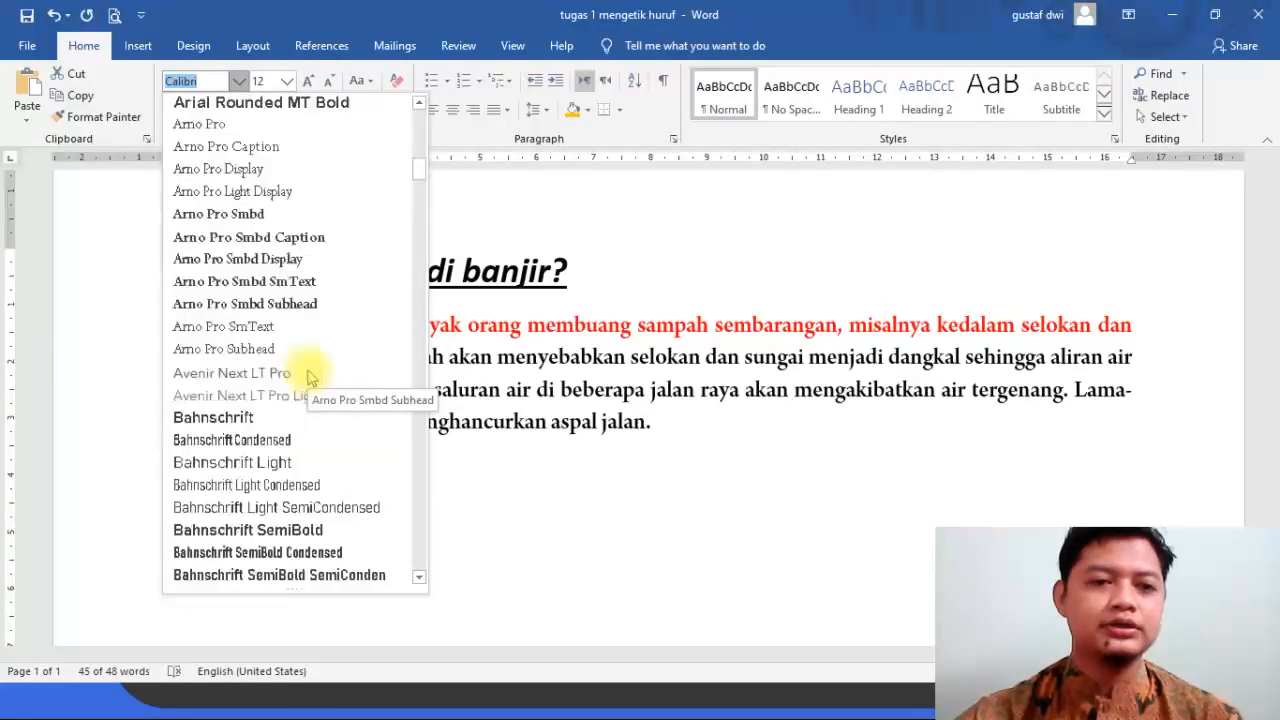
{"action": "scroll", "coordinate": [308, 377], "scroll_direction": "up", "scroll_amount": 5}
{"action": "scroll", "coordinate": [308, 377], "scroll_direction": "up", "scroll_amount": 5}
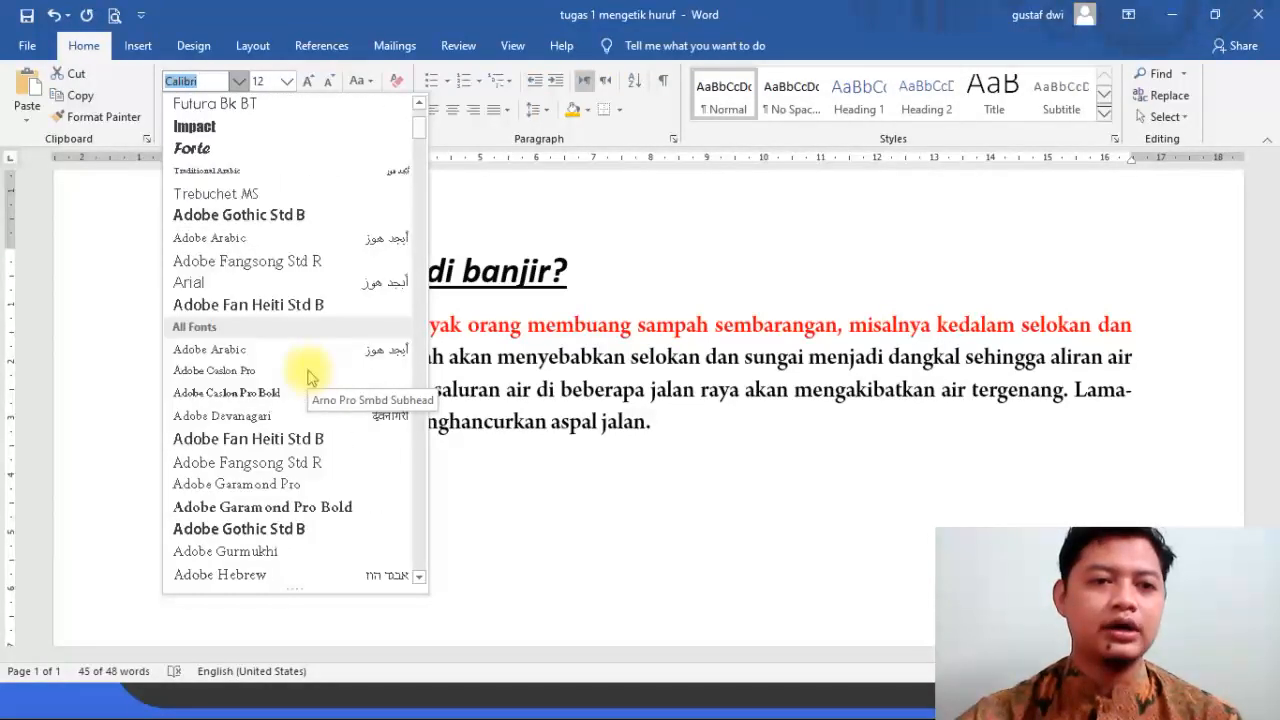
{"action": "type", "text": "Mon"}
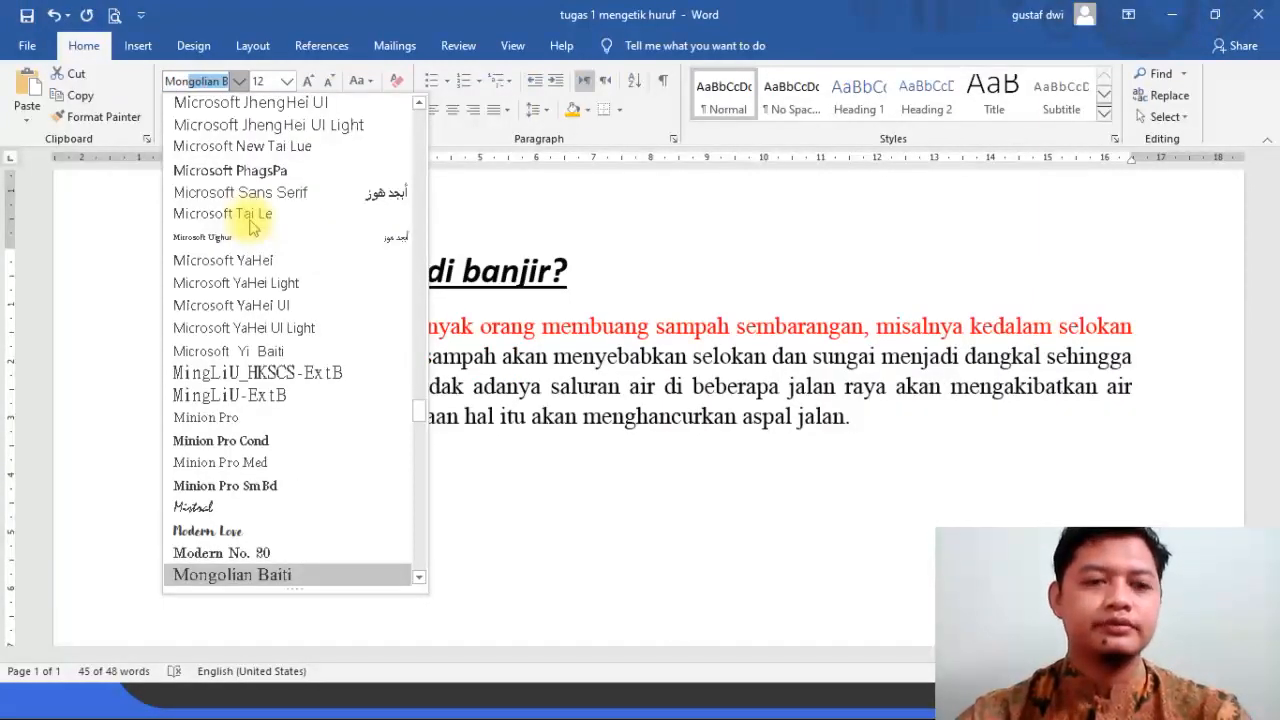
{"action": "type", "text": "tserrat"}
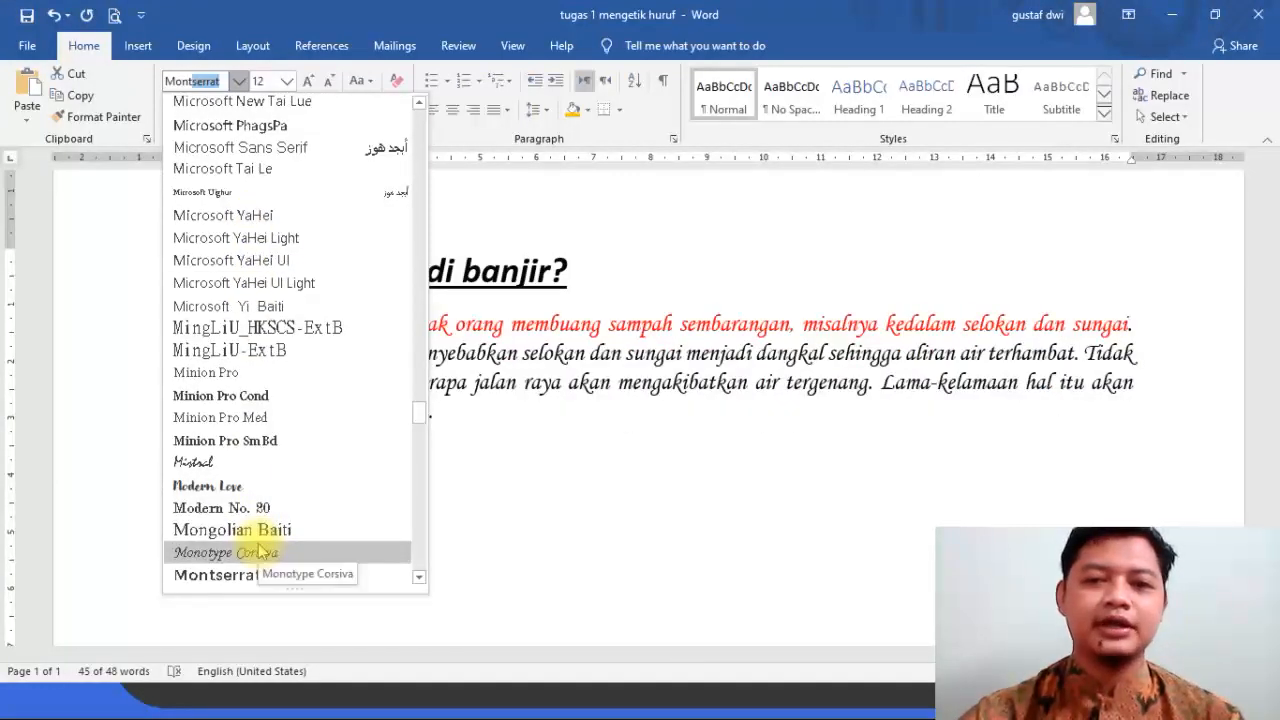
{"action": "left_click", "coordinate": [258, 552]}
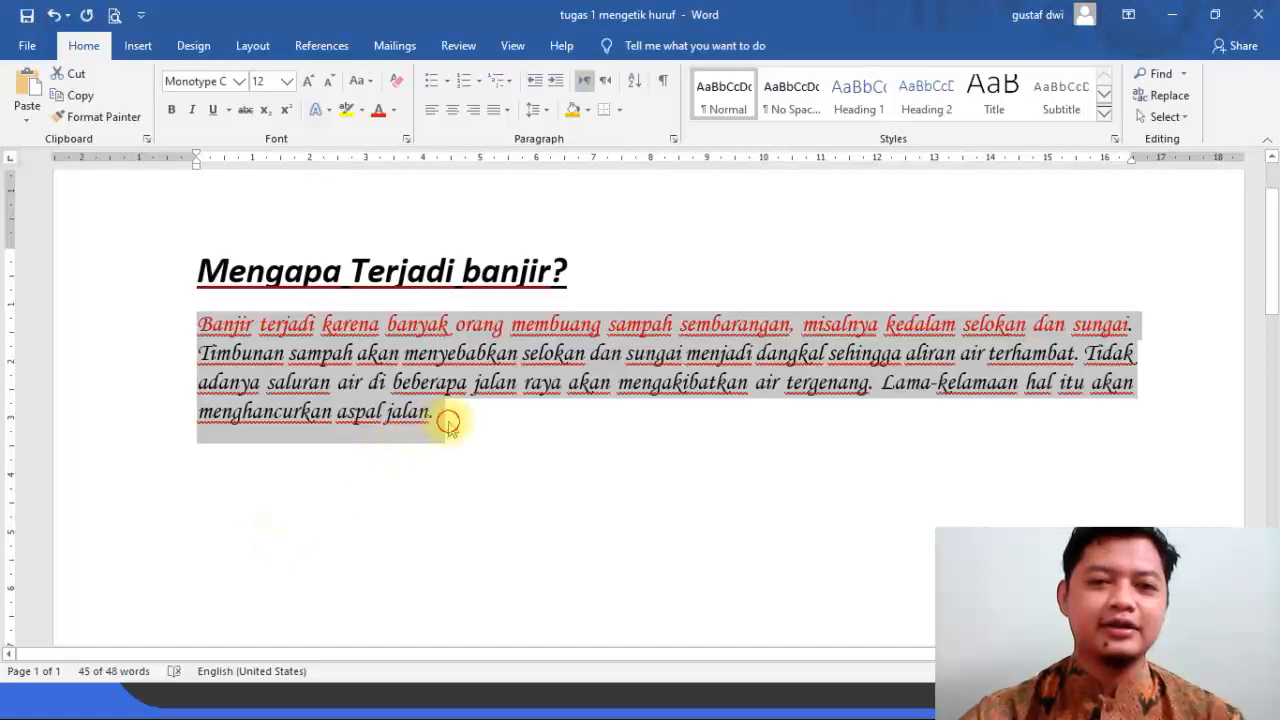
{"action": "left_click", "coordinate": [458, 405]}
{"action": "left_click_drag", "start_coordinate": [198, 324], "coordinate": [1138, 326]}
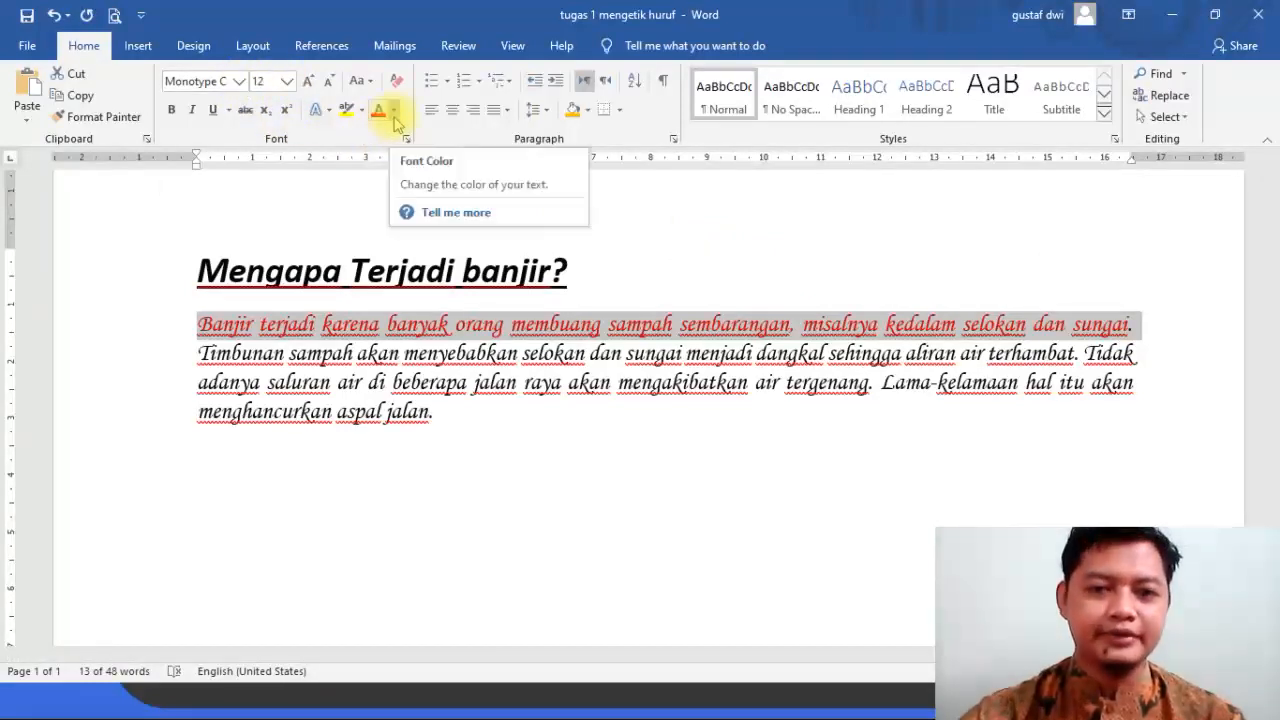
{"action": "double_click", "coordinate": [350, 325]}
Colour the second sentence, from "Timbunan sampah" to "terhambat", with the standard dark blue.
{"action": "left_click_drag", "start_coordinate": [200, 352], "coordinate": [1078, 353]}
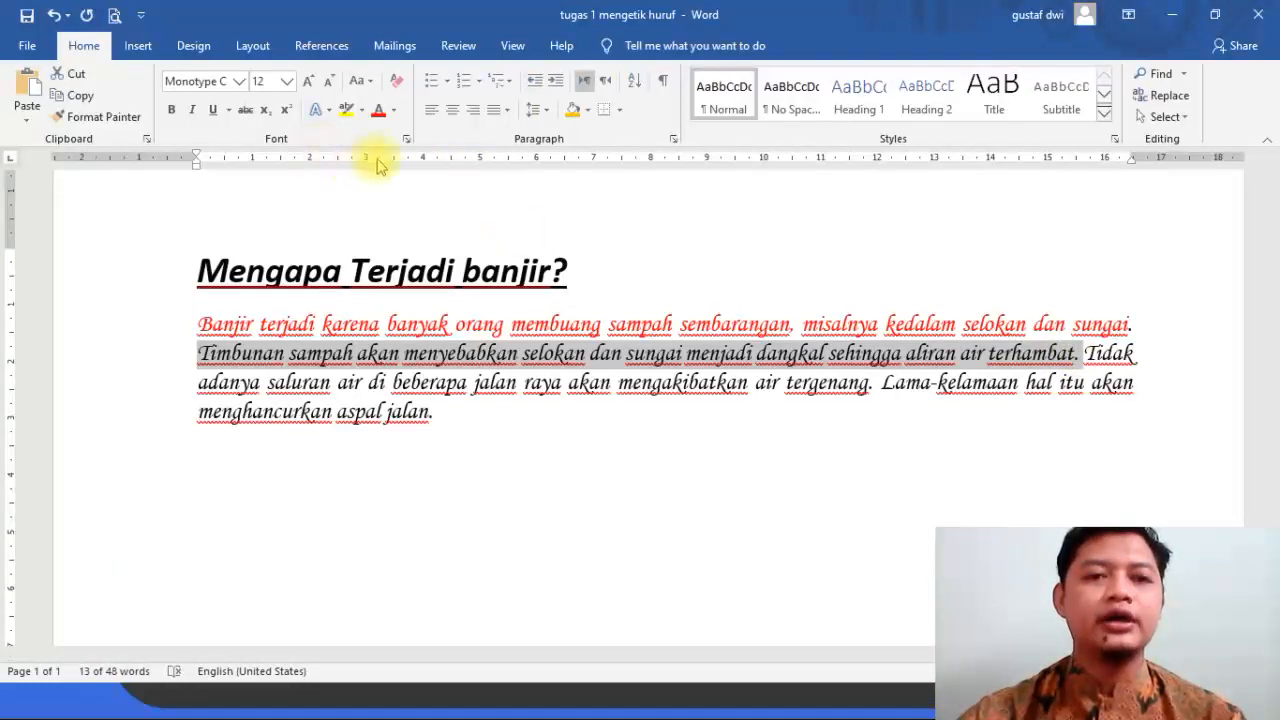
{"action": "left_click", "coordinate": [396, 110]}
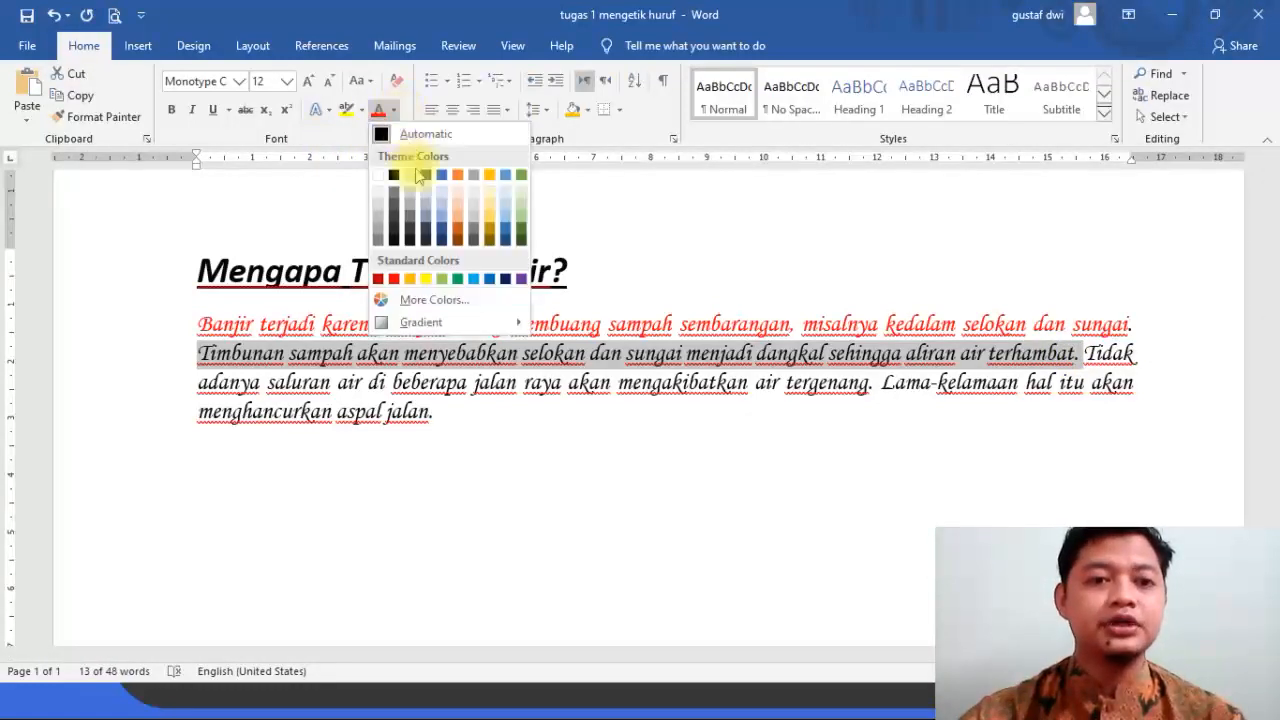
{"action": "left_click", "coordinate": [505, 283]}
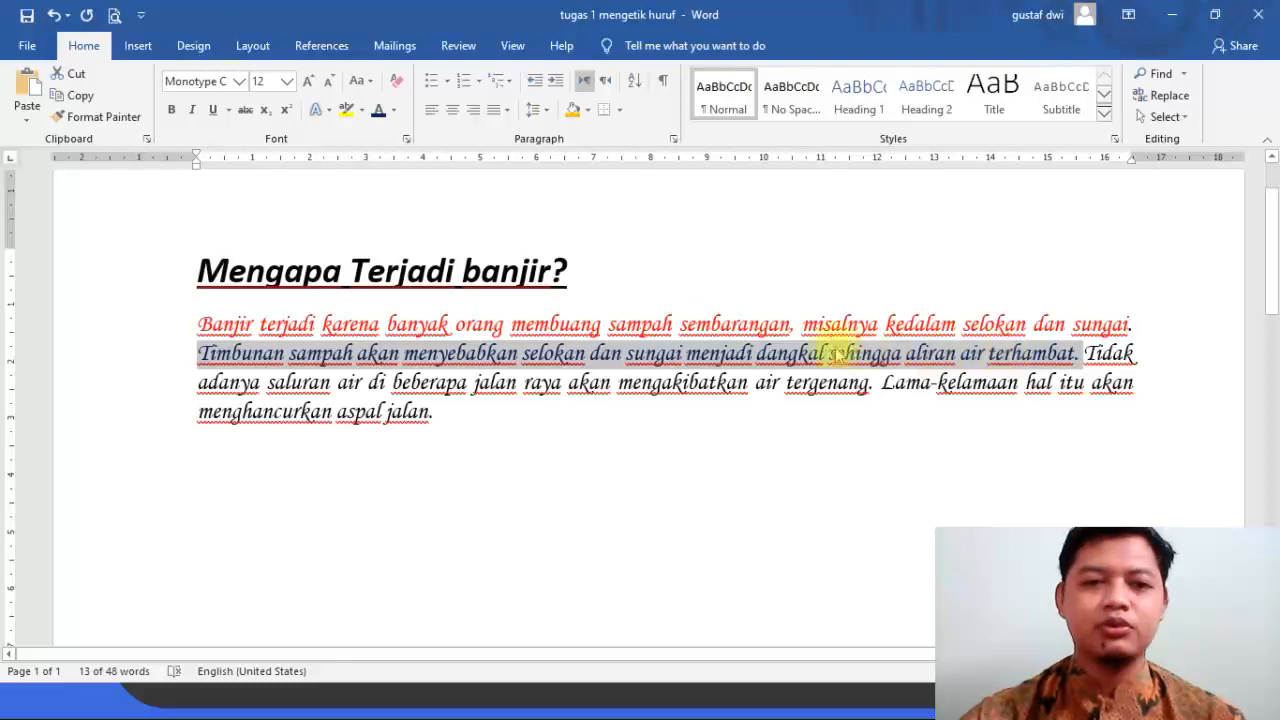
Colour the third sentence, from "Tidak adanya" to "tergenang", with the standard green.
{"action": "left_click", "coordinate": [1093, 352]}
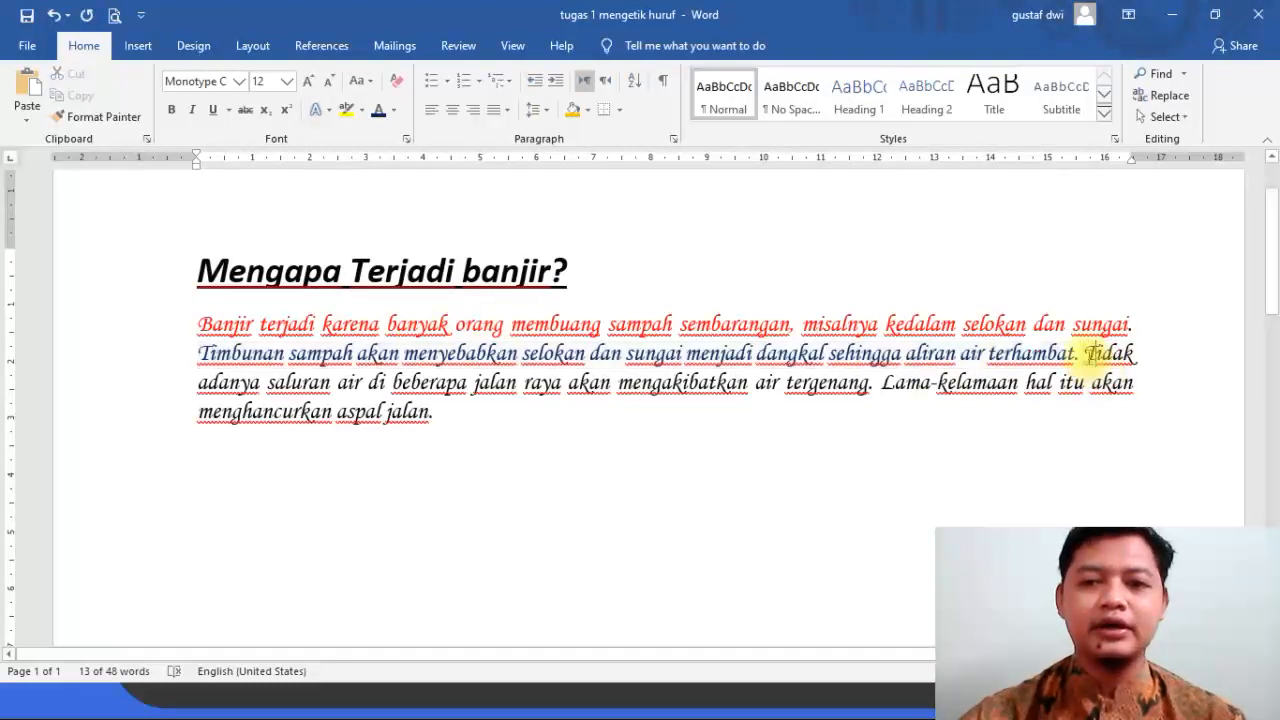
{"action": "left_click_drag", "start_coordinate": [1093, 352], "coordinate": [870, 383]}
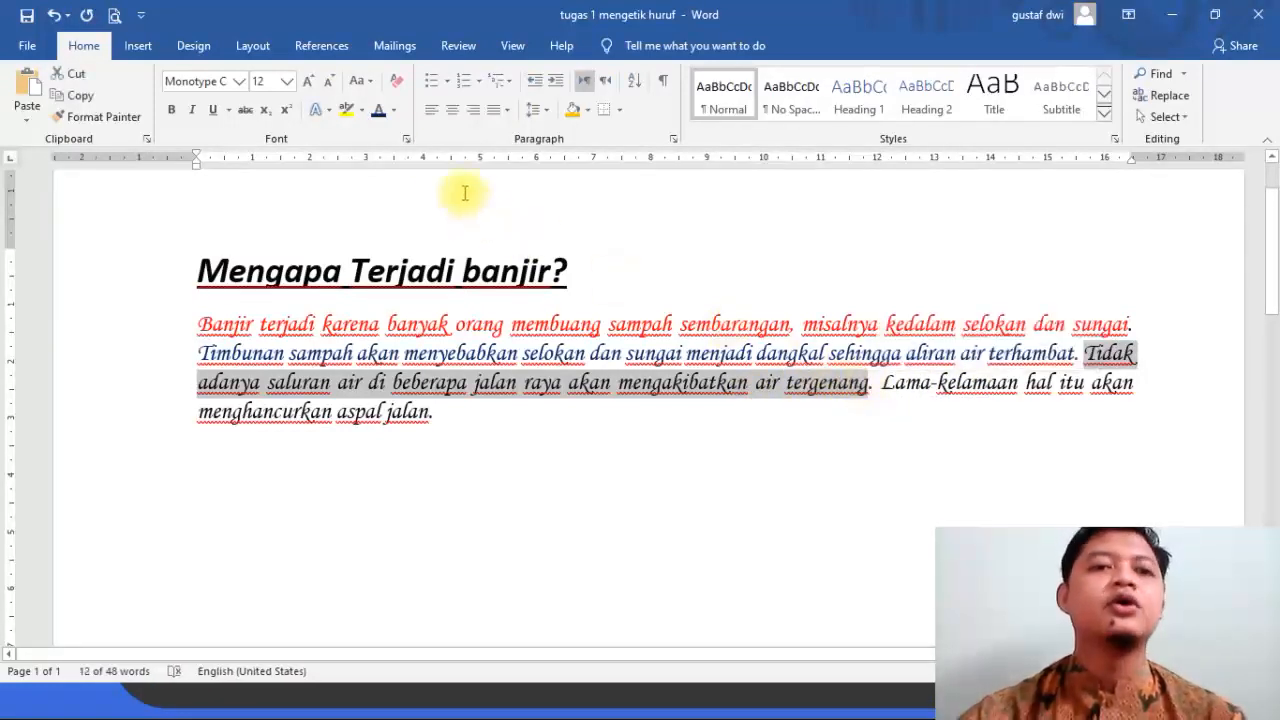
{"action": "left_click", "coordinate": [395, 112]}
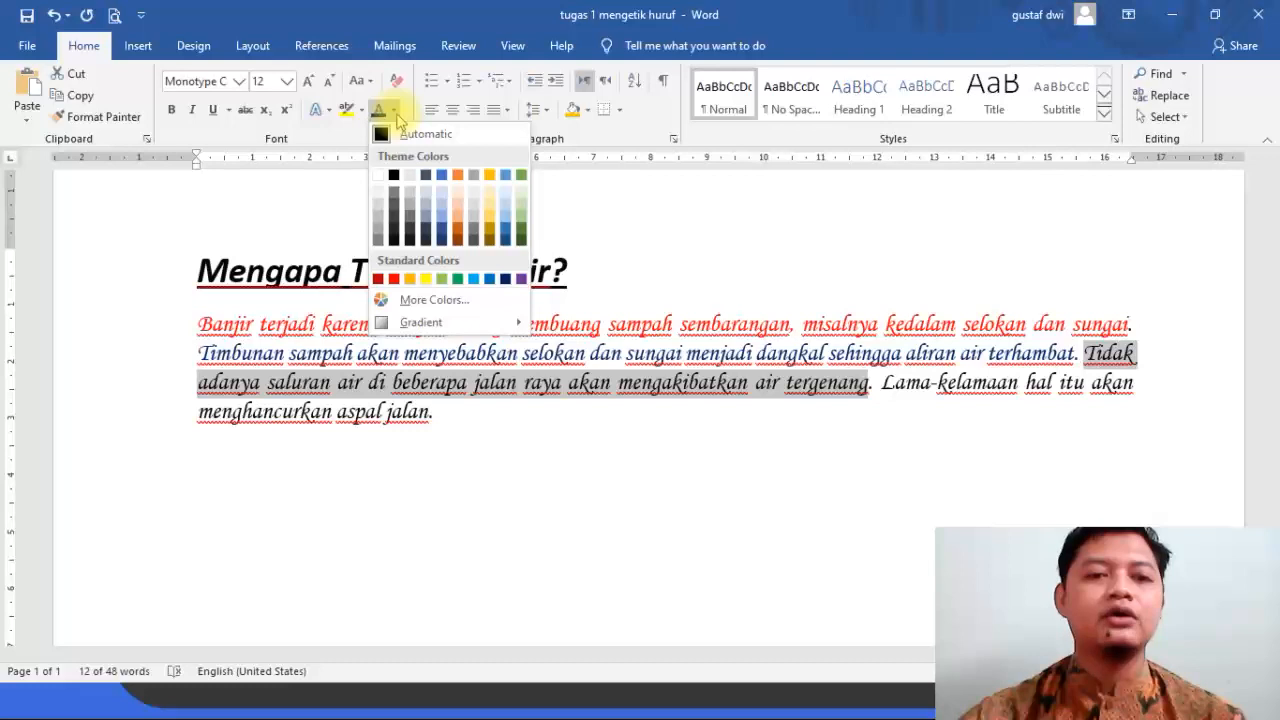
{"action": "left_click", "coordinate": [457, 280]}
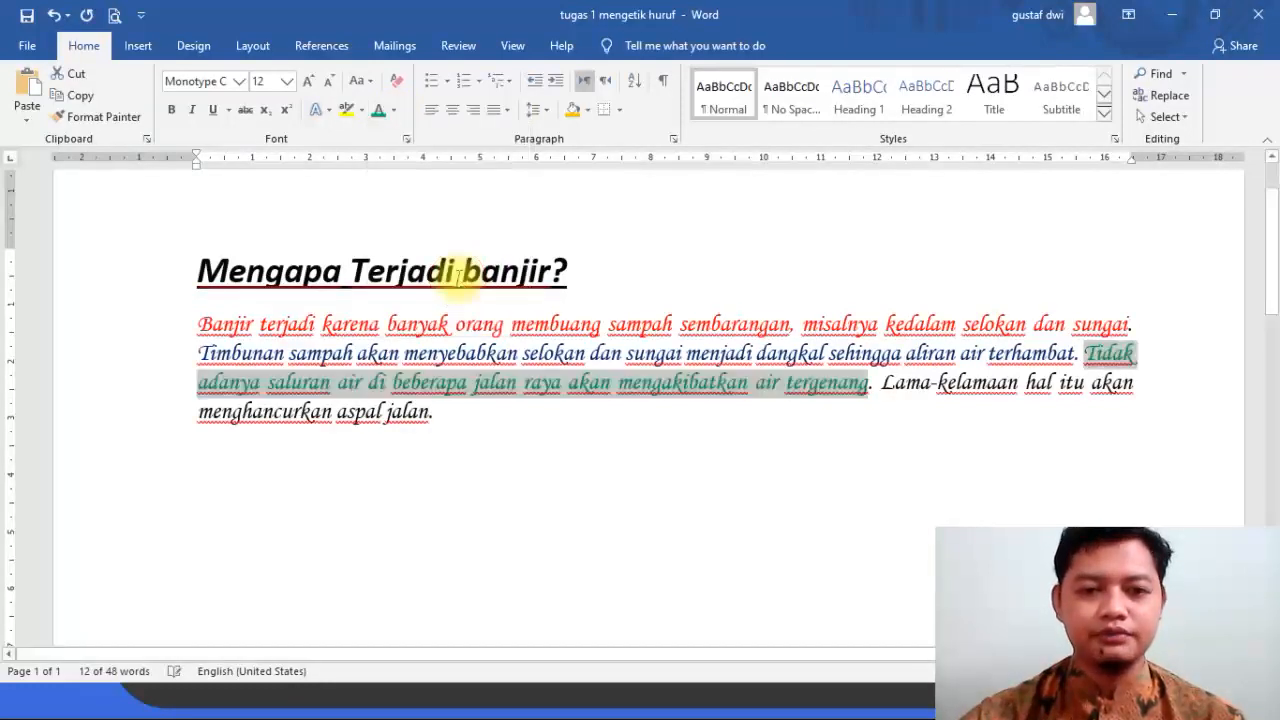
{"action": "left_click", "coordinate": [893, 445]}
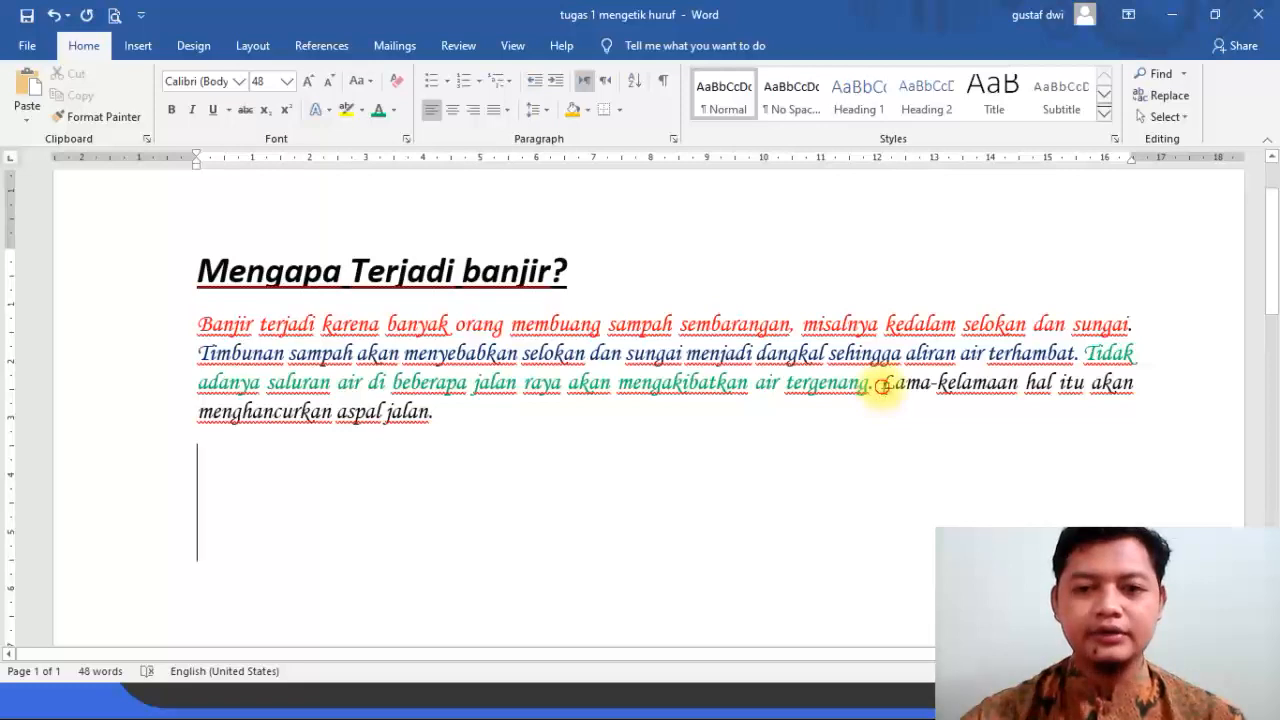
Colour the last sentence, from "Lama-kelamaan" to "aspal jalan", with the standard purple.
{"action": "left_click_drag", "start_coordinate": [881, 384], "coordinate": [885, 400]}
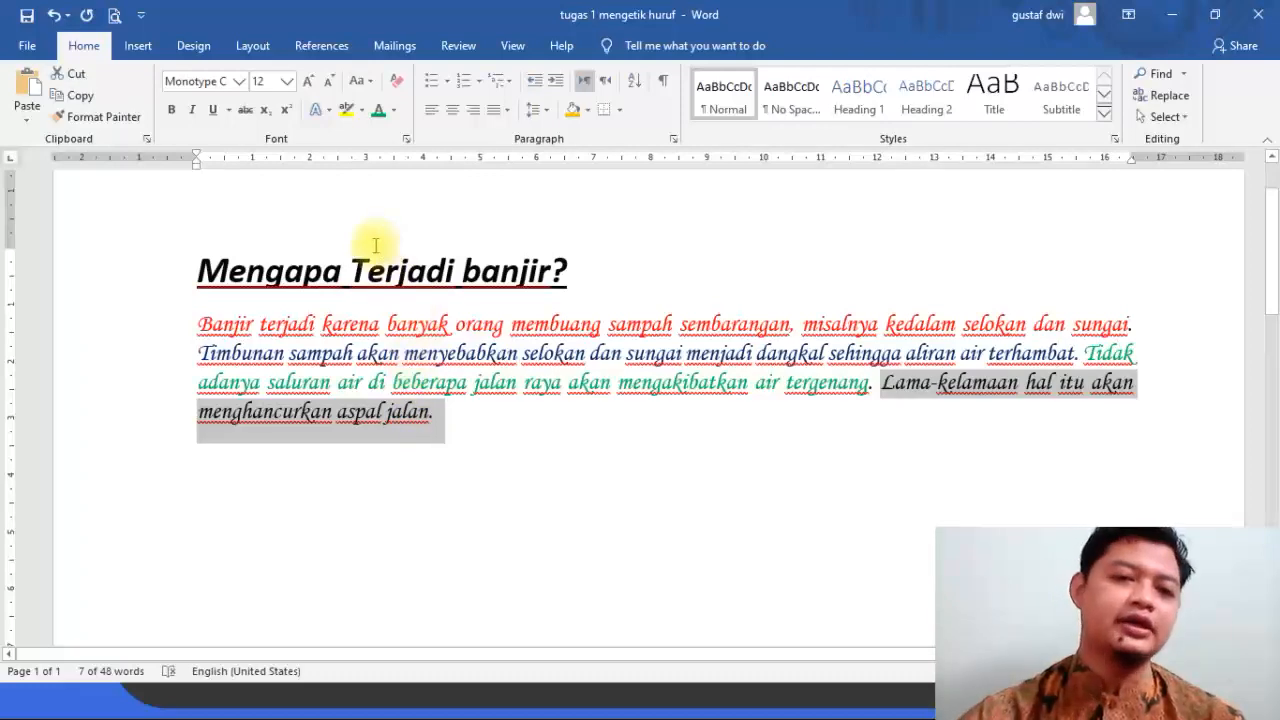
{"action": "left_click", "coordinate": [395, 110]}
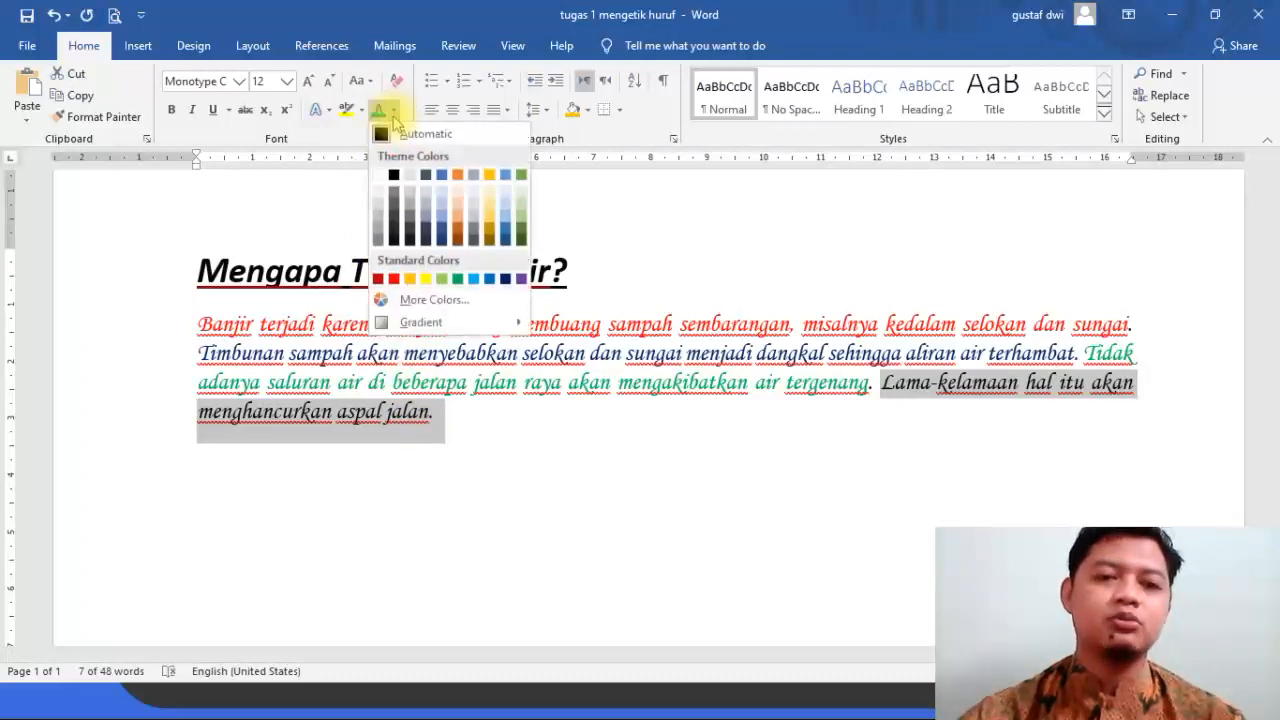
{"action": "left_click", "coordinate": [523, 281]}
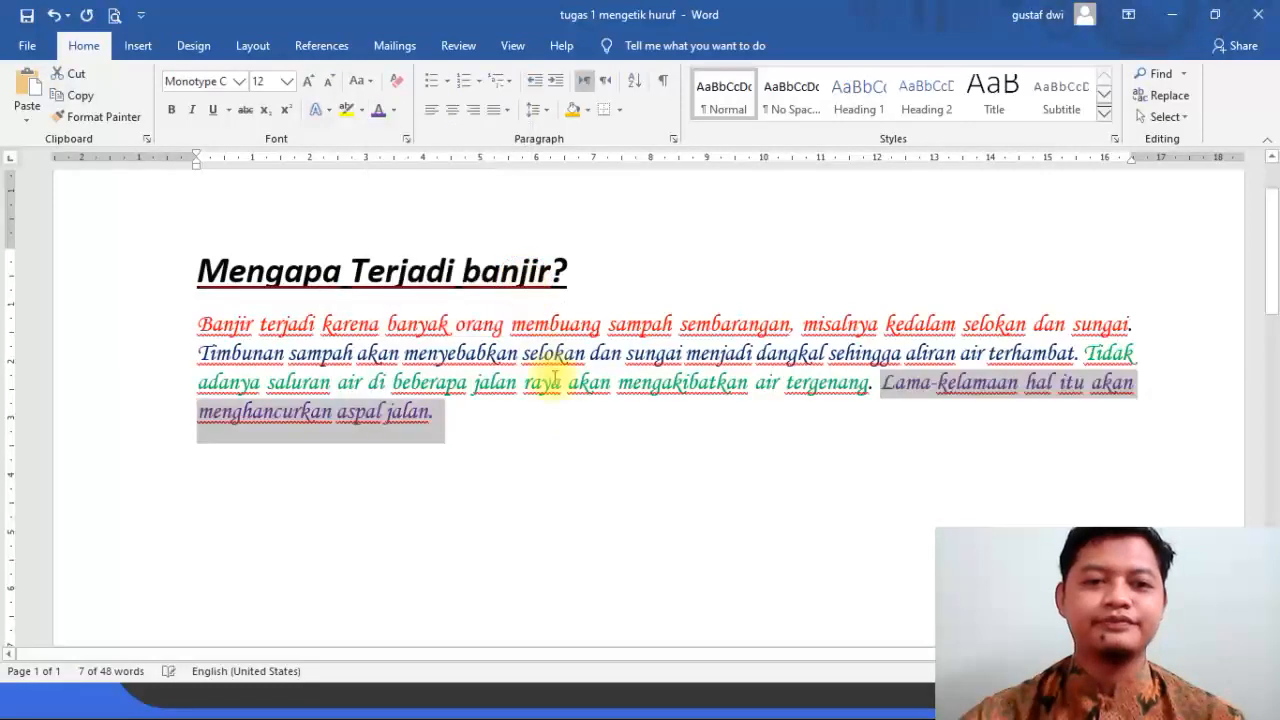
{"action": "left_click", "coordinate": [563, 435]}
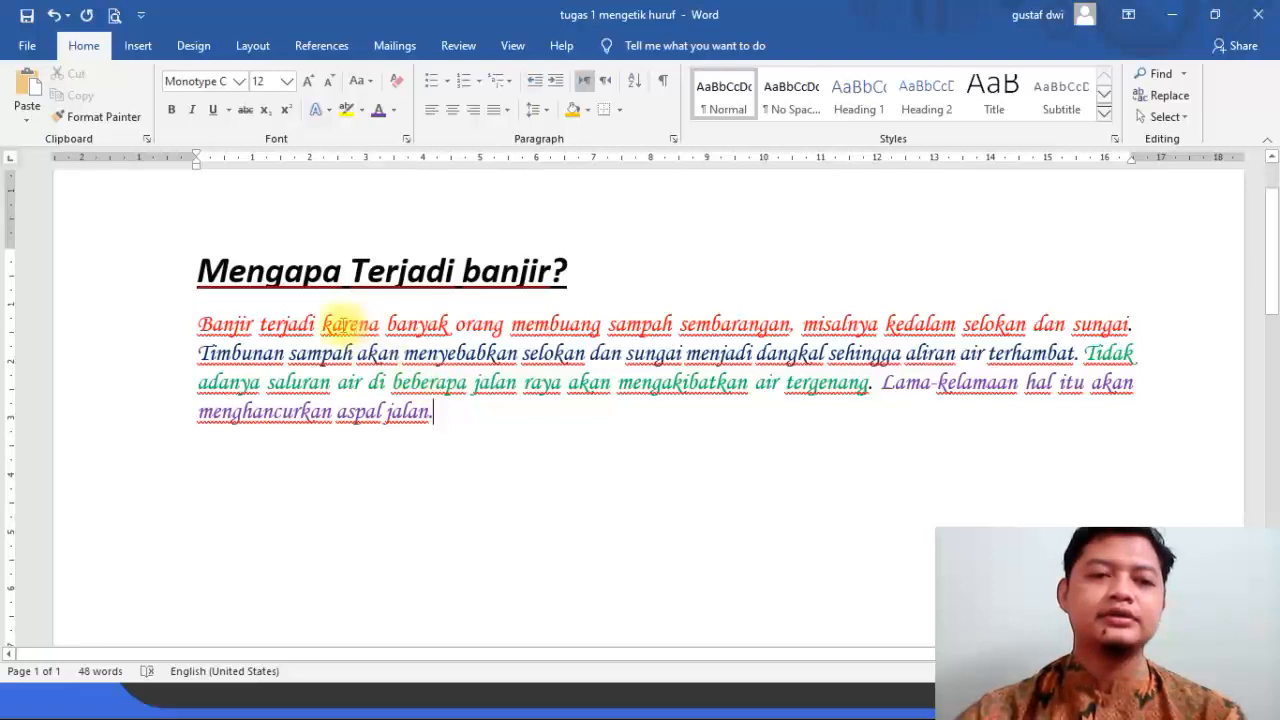
Review the font, size and style settings of the title and of the whole paragraph below it.
{"action": "left_click", "coordinate": [252, 272]}
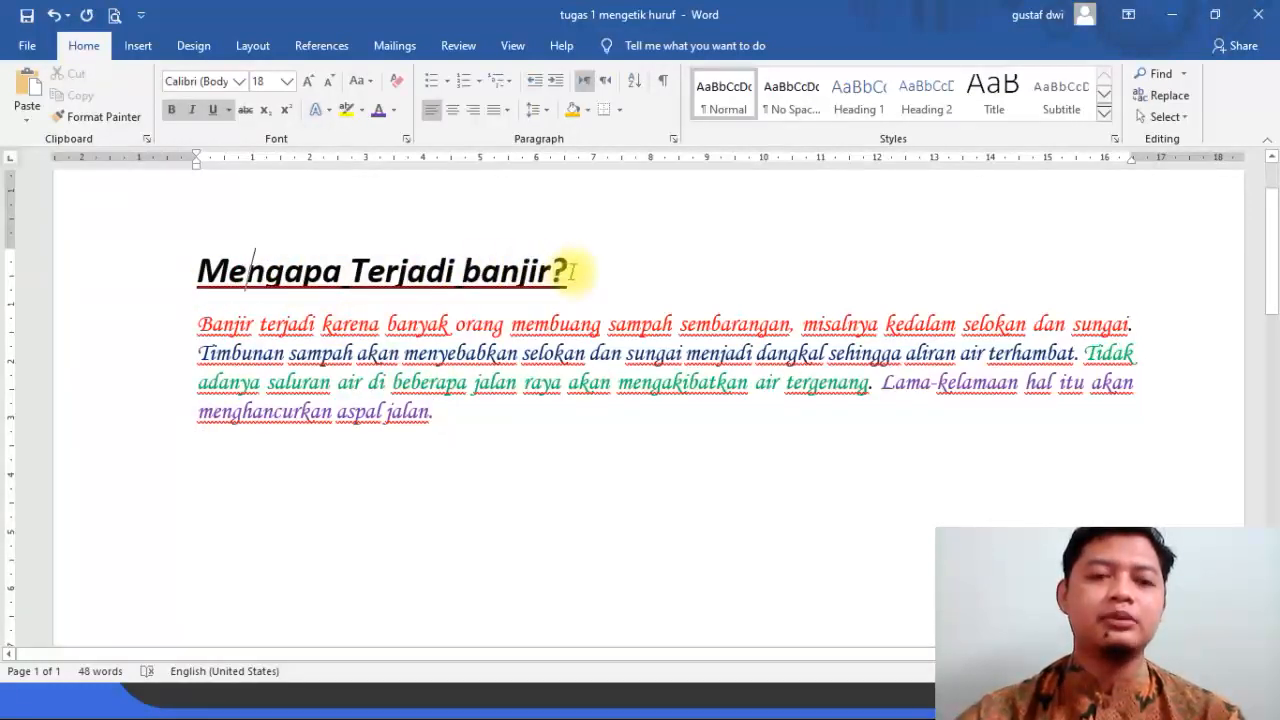
{"action": "left_click_drag", "start_coordinate": [567, 271], "coordinate": [205, 270]}
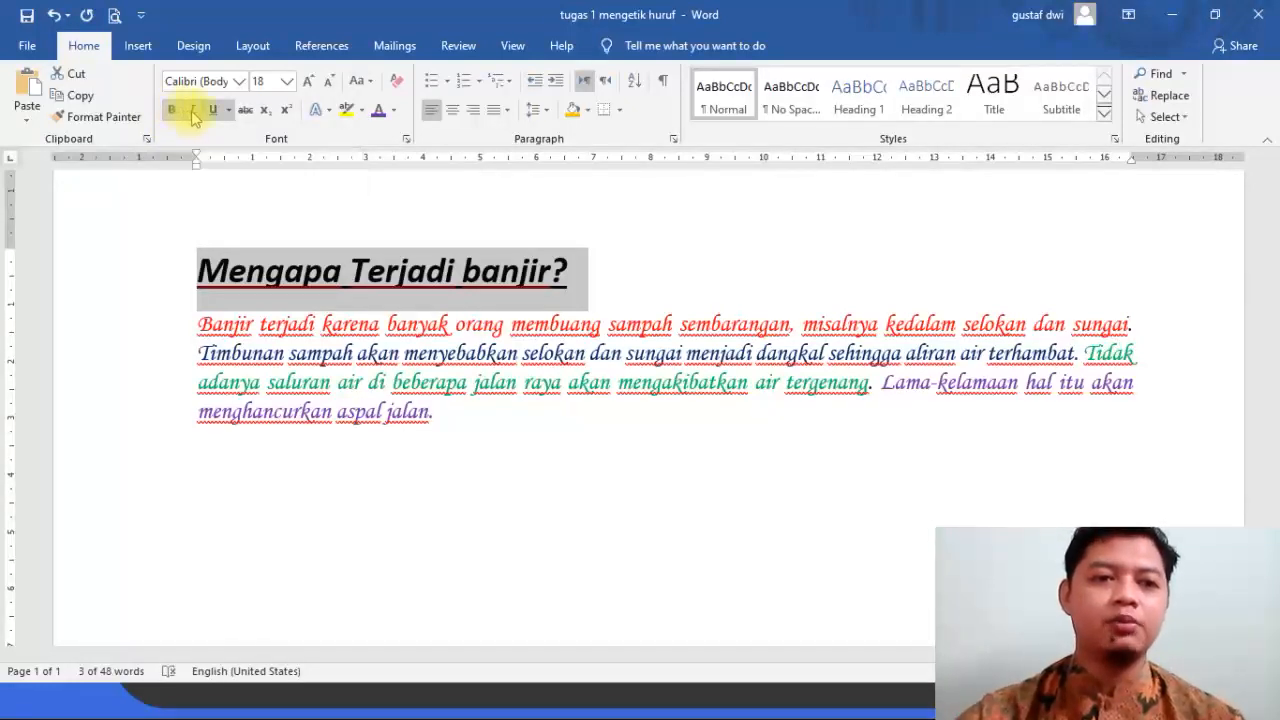
{"action": "left_click", "coordinate": [286, 292]}
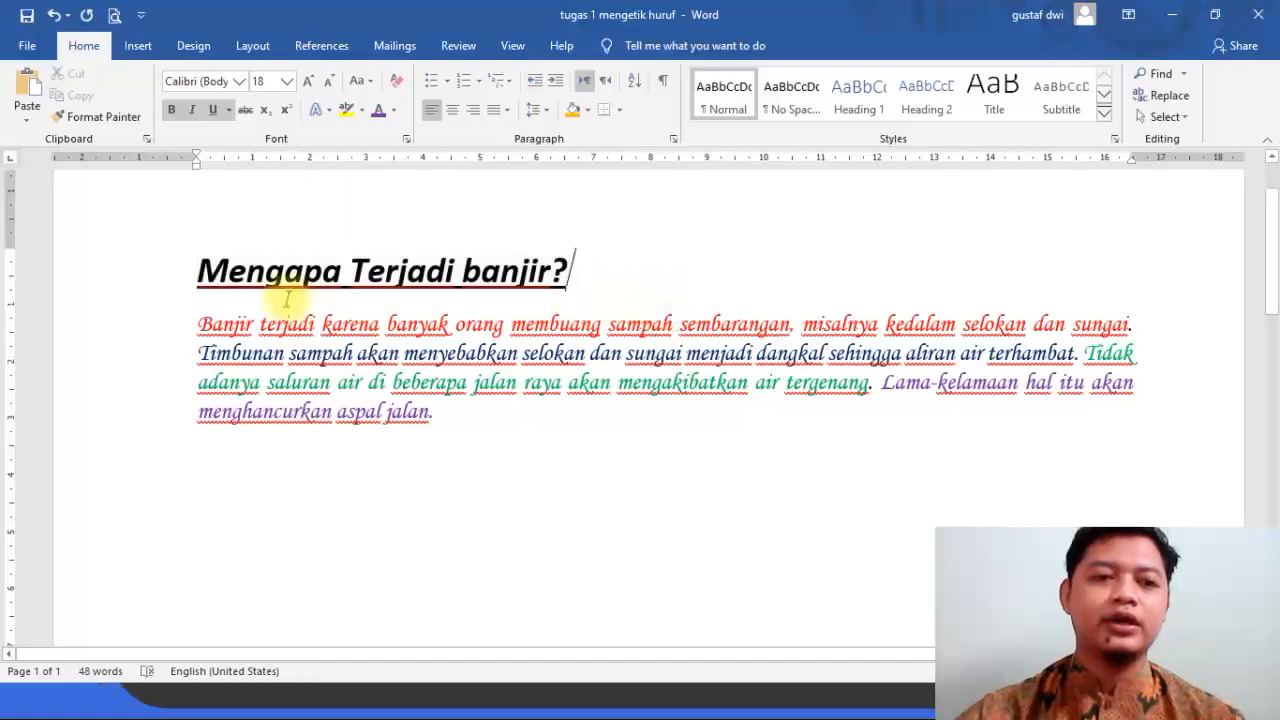
{"action": "left_click_drag", "start_coordinate": [198, 323], "coordinate": [446, 412]}
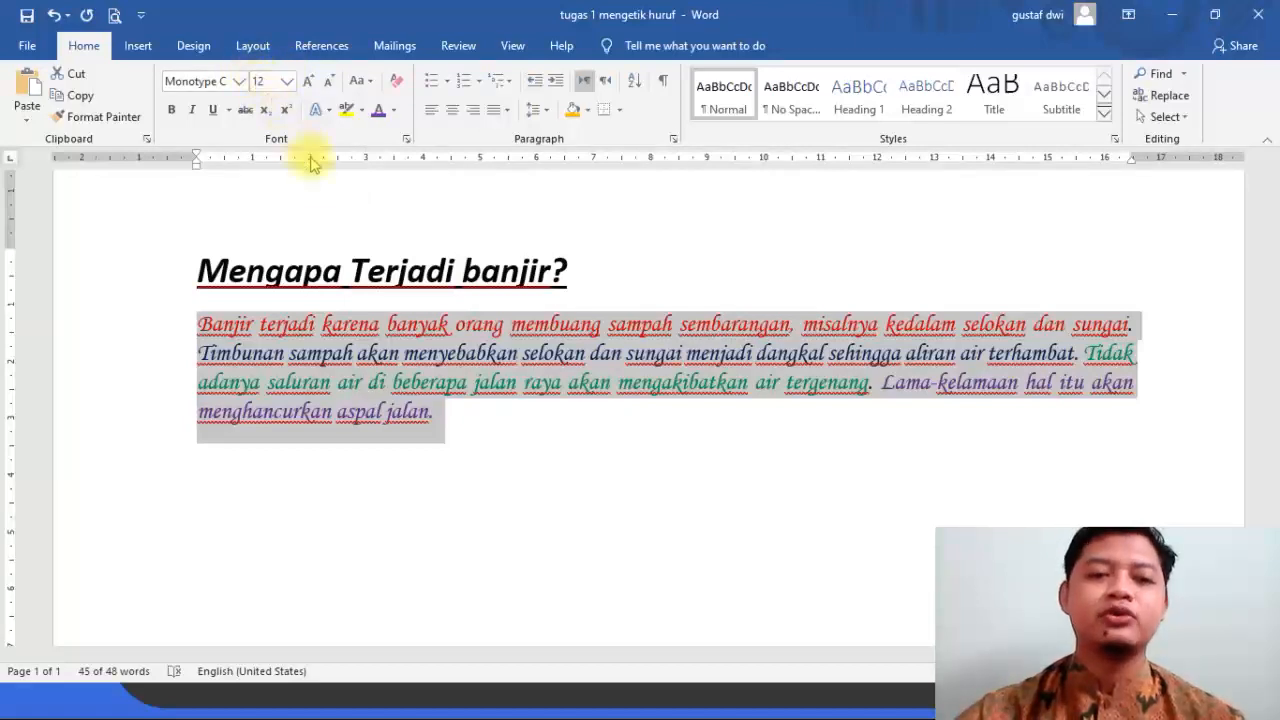
{"action": "left_click", "coordinate": [370, 330]}
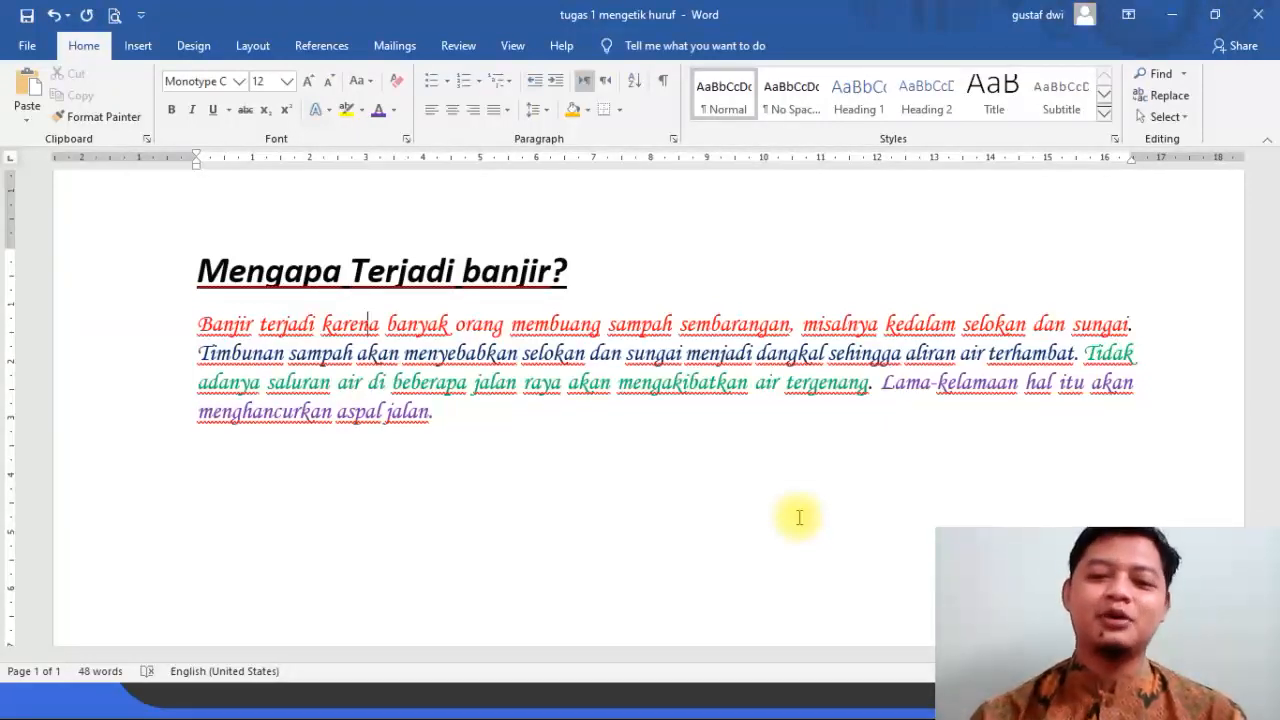
Switch to the "TIK KELAS III" presentation in Prezi.
{"action": "key", "text": "alt+Tab"}
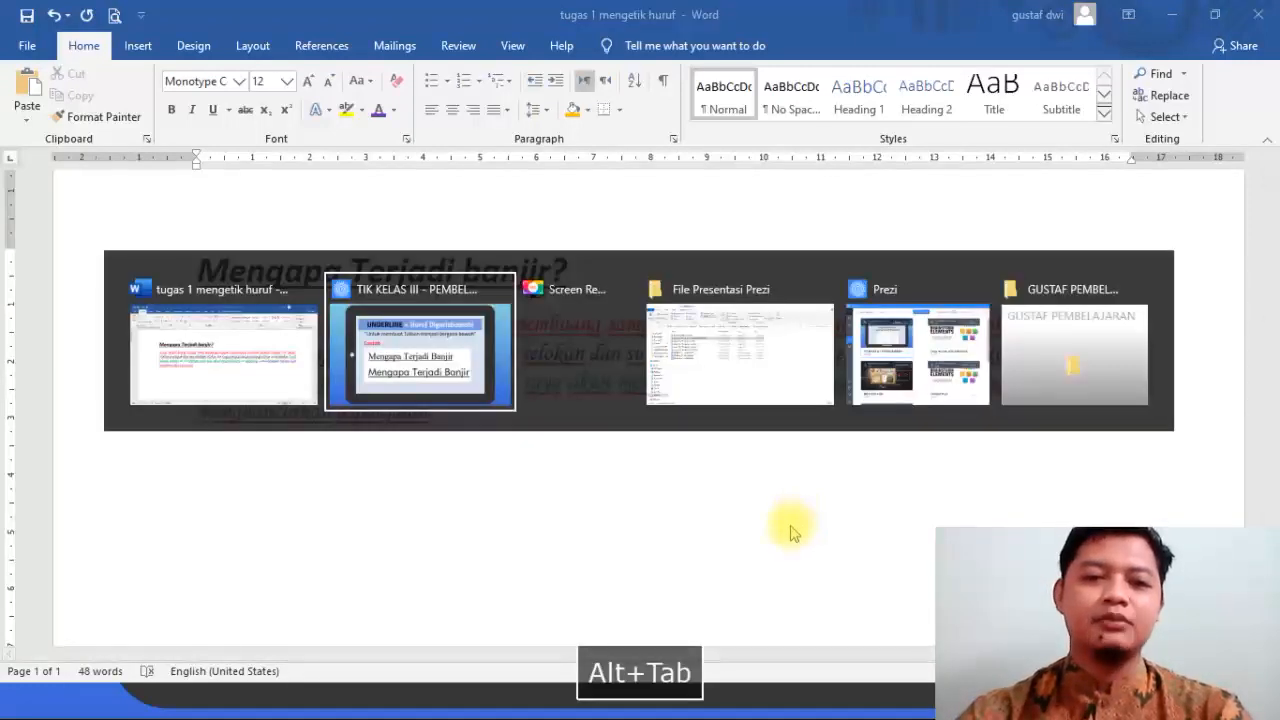